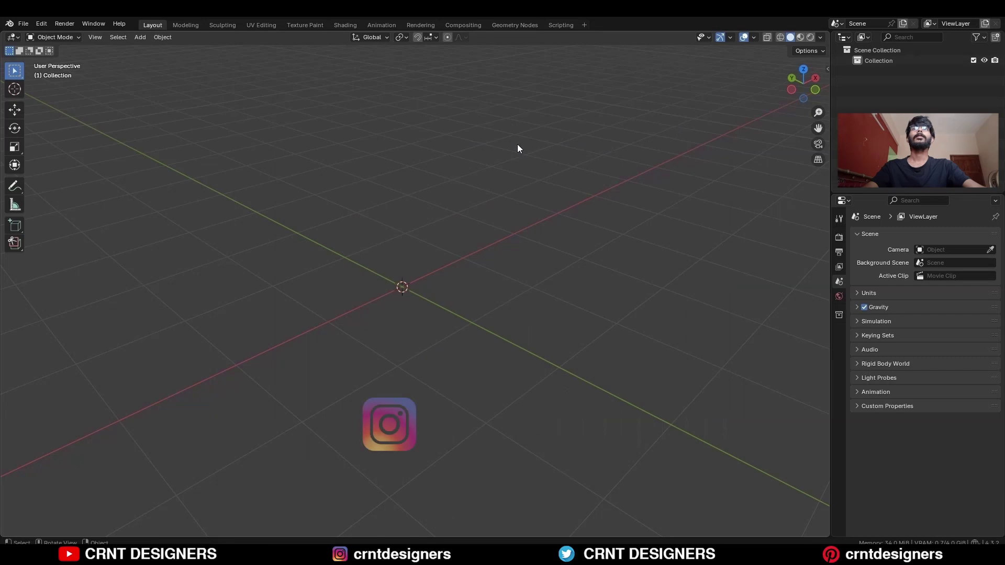
Step: Add a 32-vertex cylinder of radius 1 m and depth 2 m at the origin and show it from the front
key("shift+a")
mouse_move(455, 142)
left_click(519, 195)
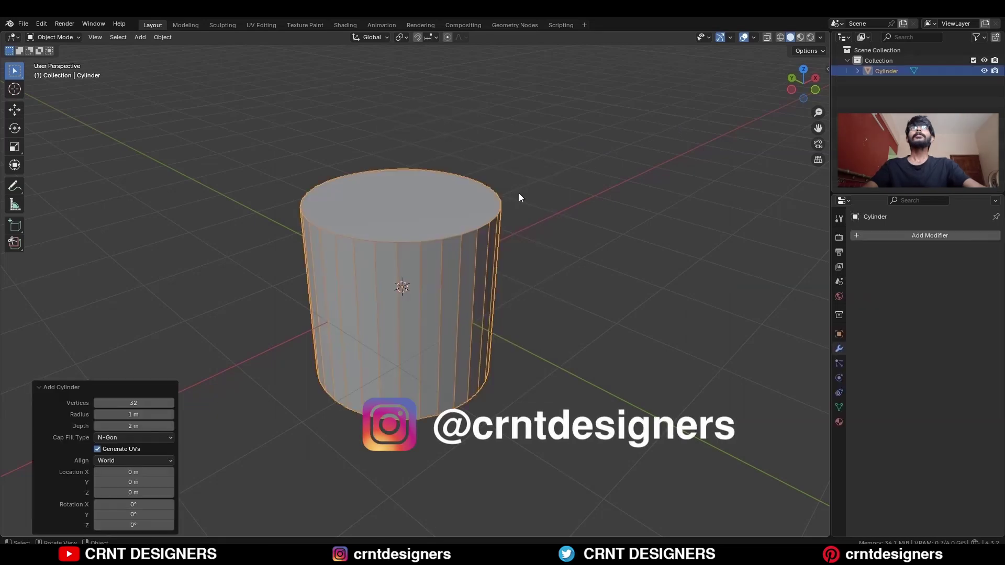
left_click(812, 88)
Step: Inset all the cylinder's faces individually with a thickness of 0.08 m and extrude them outward along their normals
key("Tab")
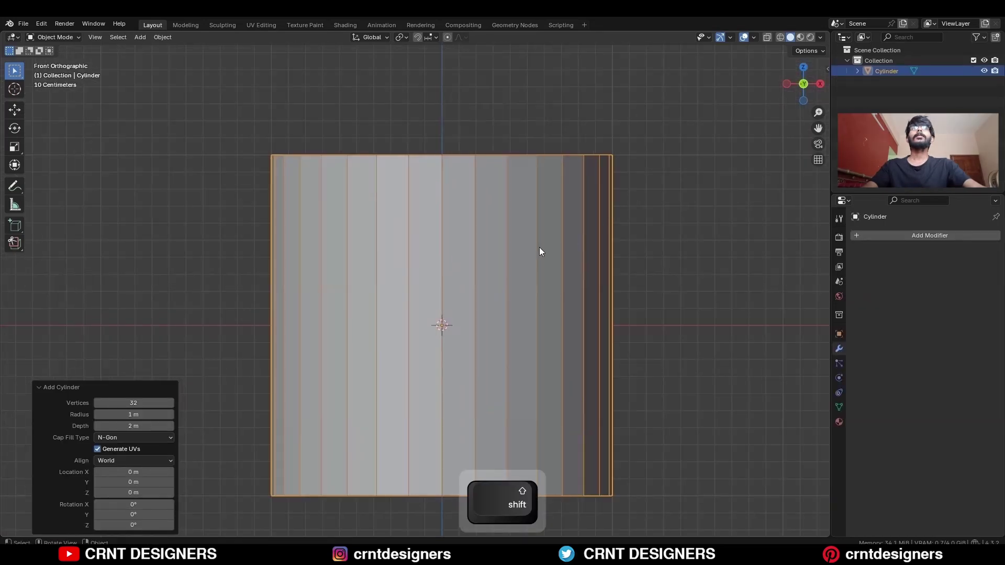
key("3")
key("i")
key("i")
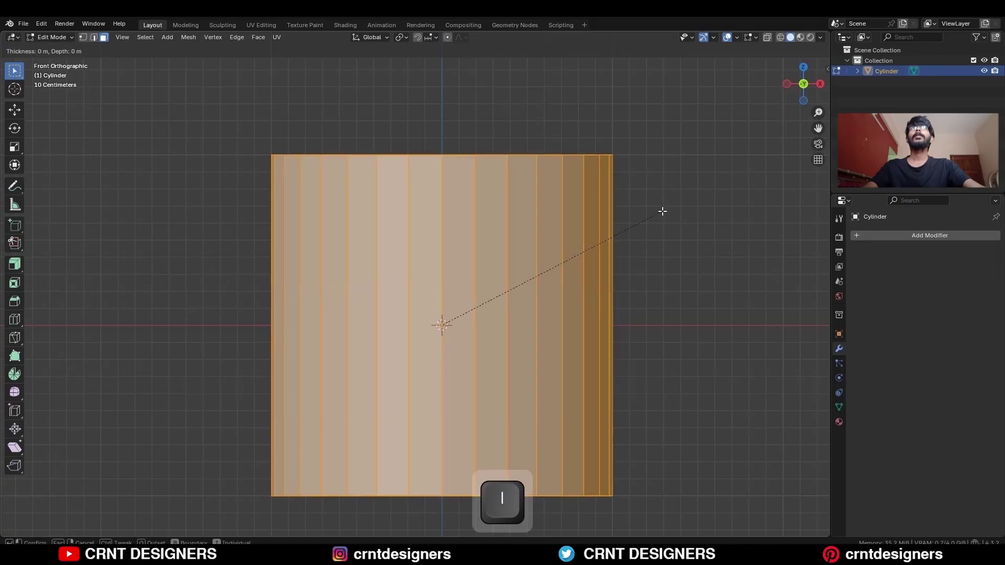
left_click(649, 220)
middle_click_drag(488, 281, 484, 263, "shift")
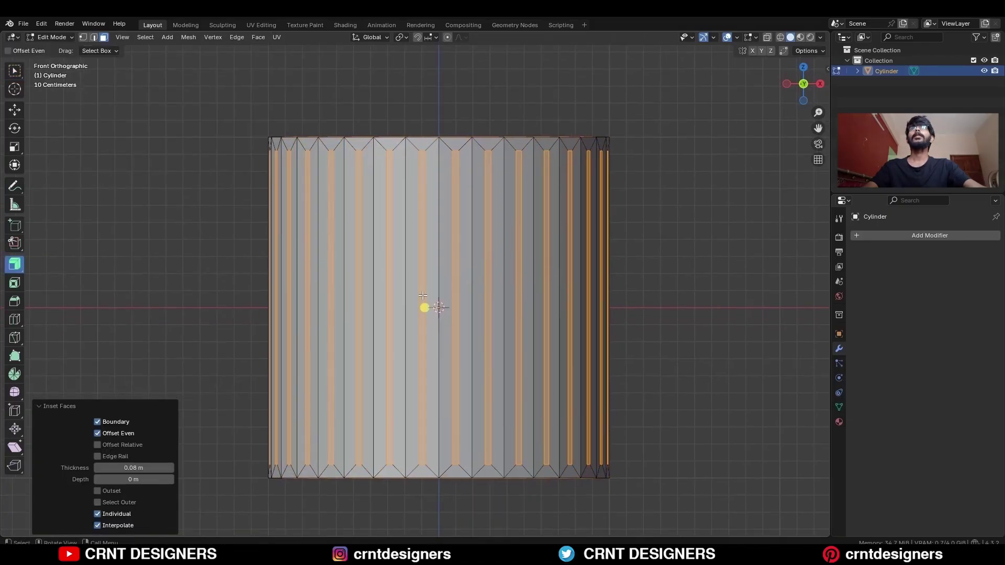
key("alt+e")
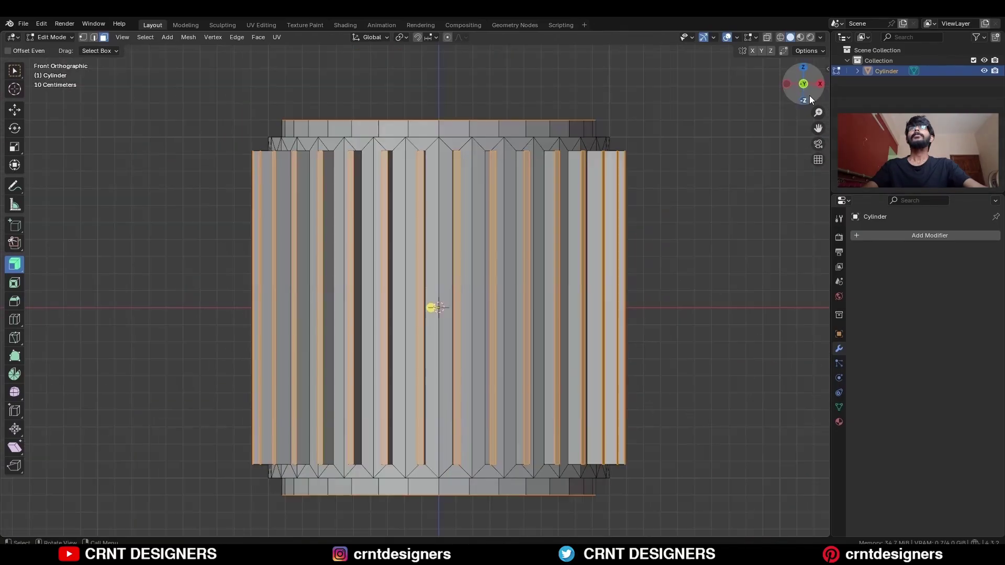
Step: Select only the outer end edges of all the ribs and bevel them about 0.107 m with one segment to taper the rib ends
key("2")
key("alt+z")
left_click_drag(706, 228, 143, 341, "ctrl")
left_click_drag(623, 81, 211, 135, "ctrl")
key("alt+z")
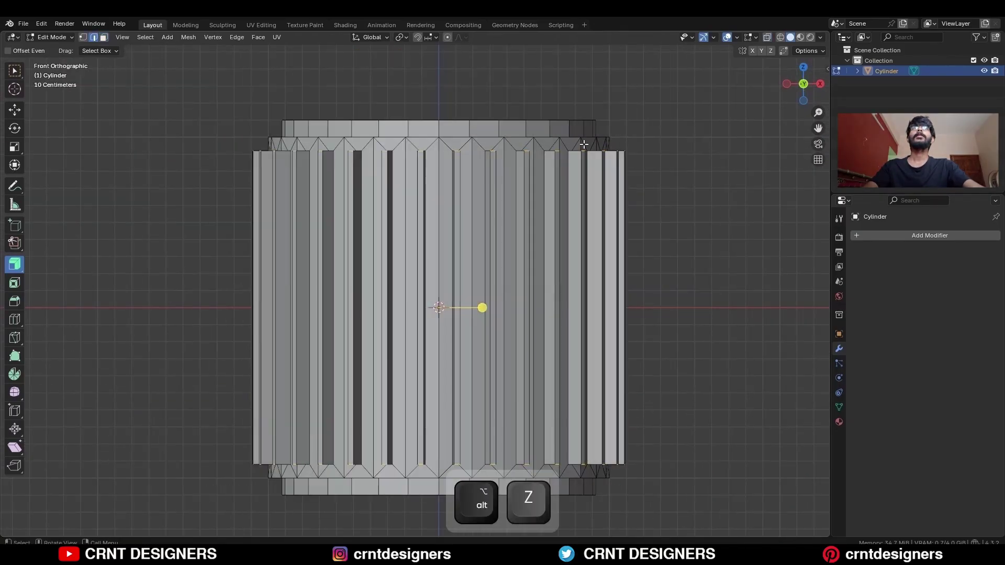
middle_click_drag(574, 218, 603, 196)
key("ctrl+b")
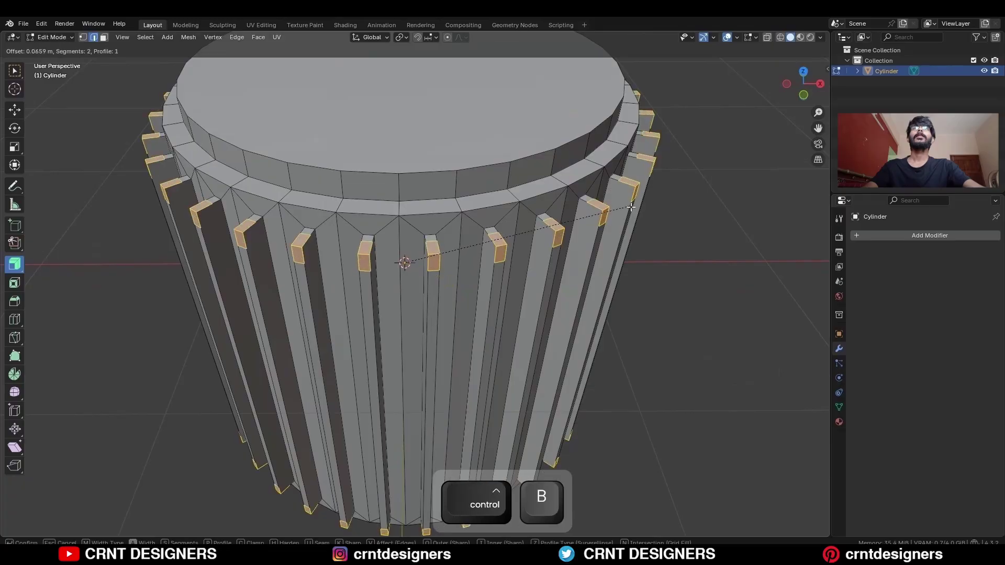
scroll(638, 214, "down", 1)
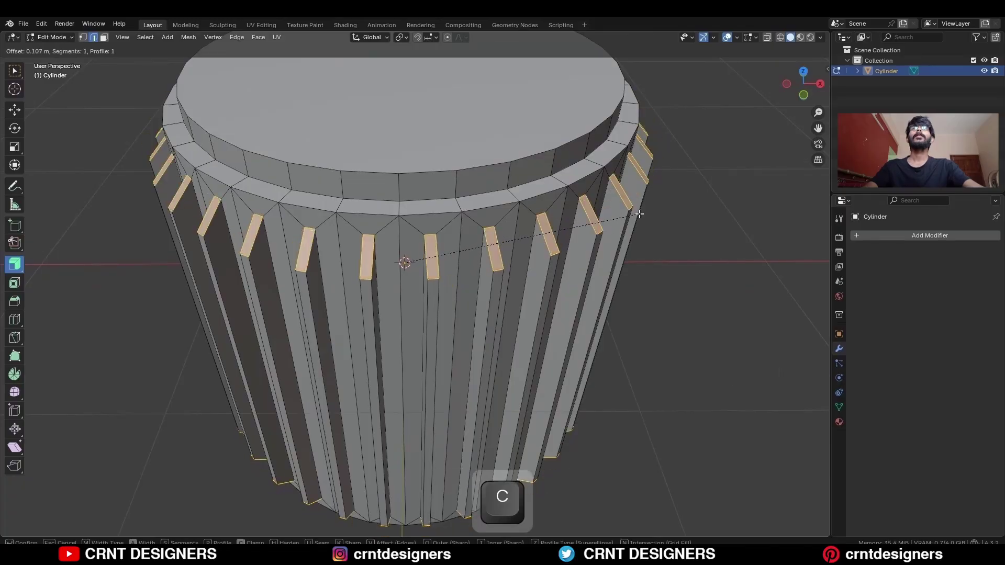
left_click(646, 220)
scroll(645, 220, "down", 3)
Step: Select the whole mesh, merge its overlapping vertices and clear the selection
middle_click_drag(646, 220, 628, 199)
middle_click_drag(576, 215, 620, 250, "shift")
key("a")
key("m")
left_click(618, 252)
left_click(624, 234)
Step: Select edges with face angles similar to the stepped rim edge, keeping only the rim loops at both ends of the cylinder
scroll(601, 262, "up", 3)
left_click(573, 310, "alt")
key("shift+g")
left_click(573, 311)
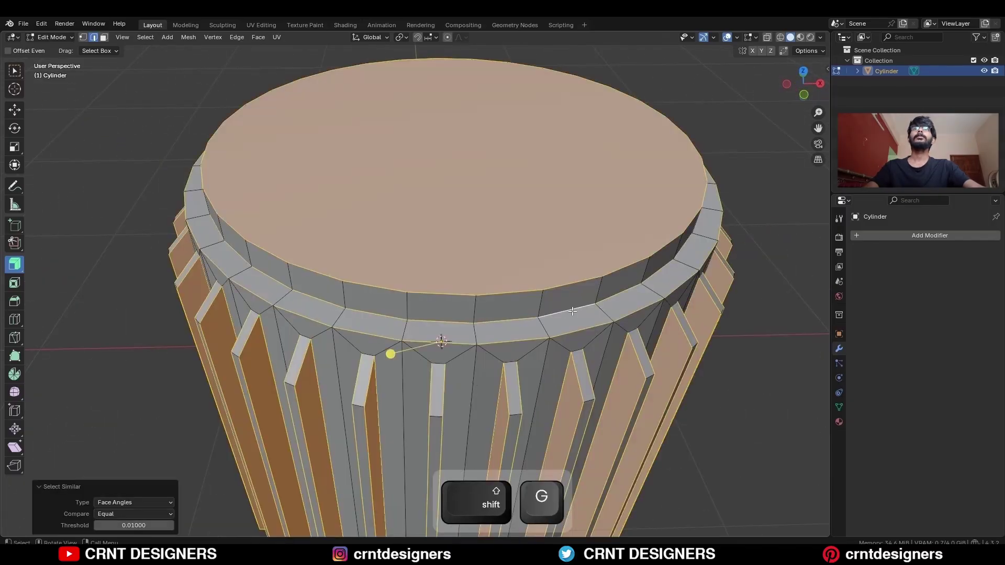
left_click(803, 94)
scroll(679, 218, "down", 3)
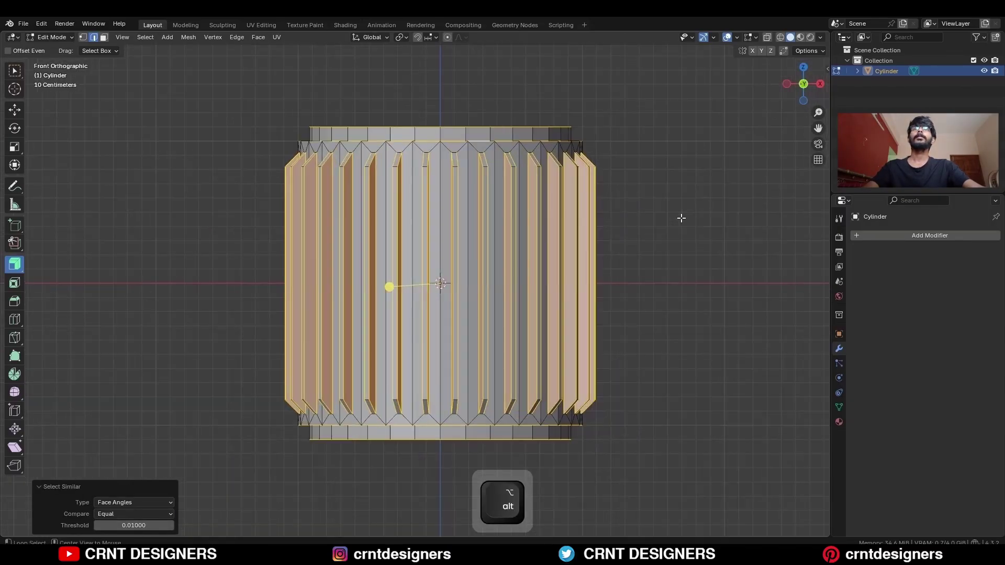
key("alt+z")
left_click_drag(663, 150, 183, 421, "ctrl")
key("alt+z")
Step: Bevel the selected rim edges at both ends with two segments and a shape of 1
middle_click_drag(623, 230, 623, 251)
scroll(623, 251, "up", 2)
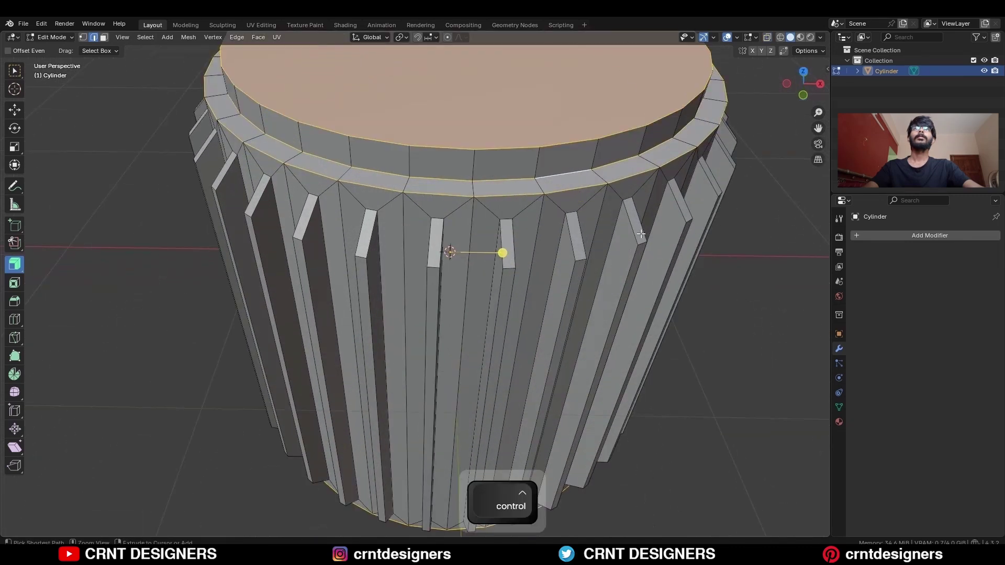
key("ctrl+b")
scroll(648, 237, "up", 1)
left_click(648, 237)
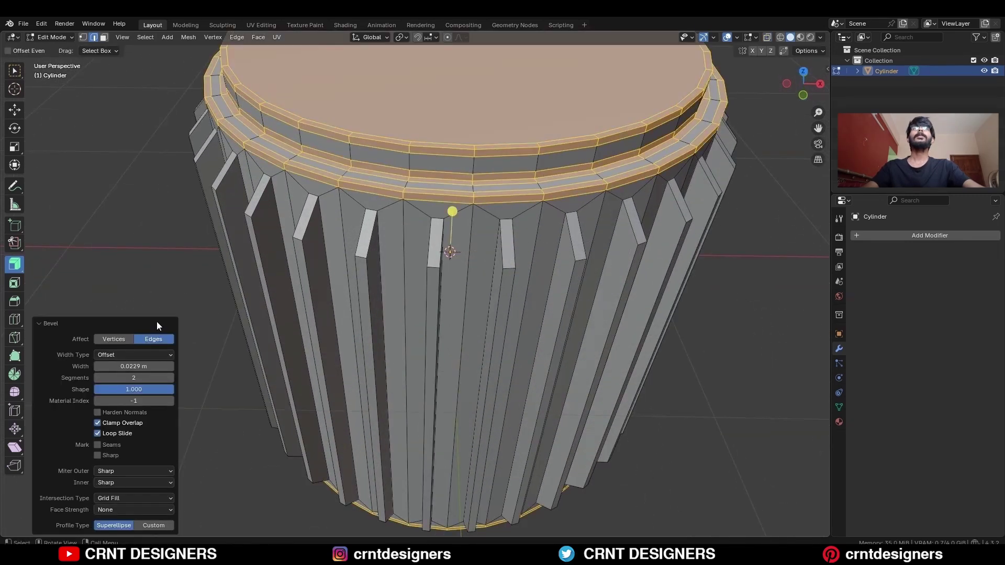
left_click(82, 371)
Step: Select all rib outline edges and rib corner edges by similar face angles
middle_click_drag(587, 270, 587, 225)
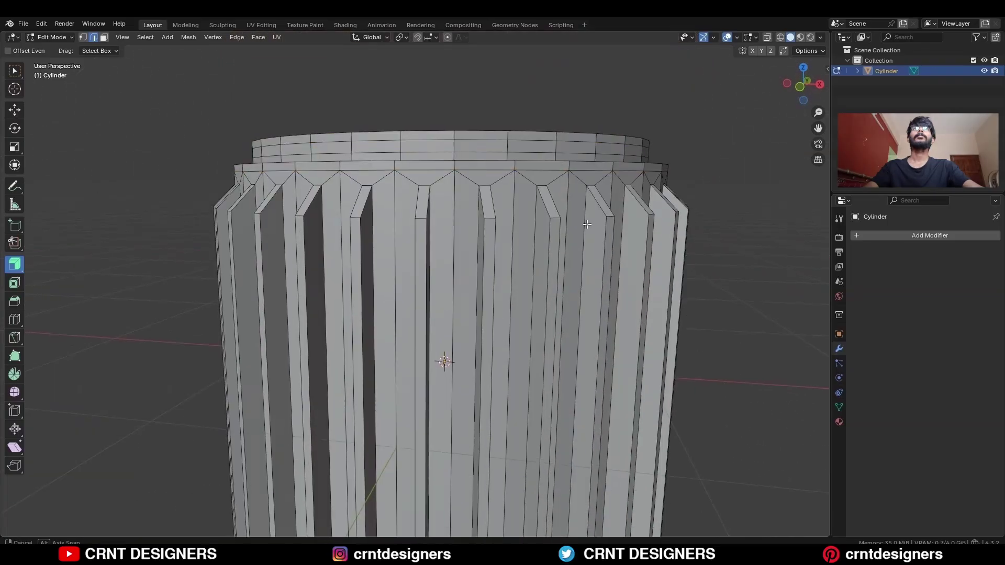
mouse_move(587, 224)
middle_mouse_down()
mouse_move(625, 247)
mouse_move(589, 228)
middle_mouse_up()
scroll(589, 228, "up", 1)
middle_click_drag(589, 229, 597, 250, "shift")
left_click(433, 237, "alt")
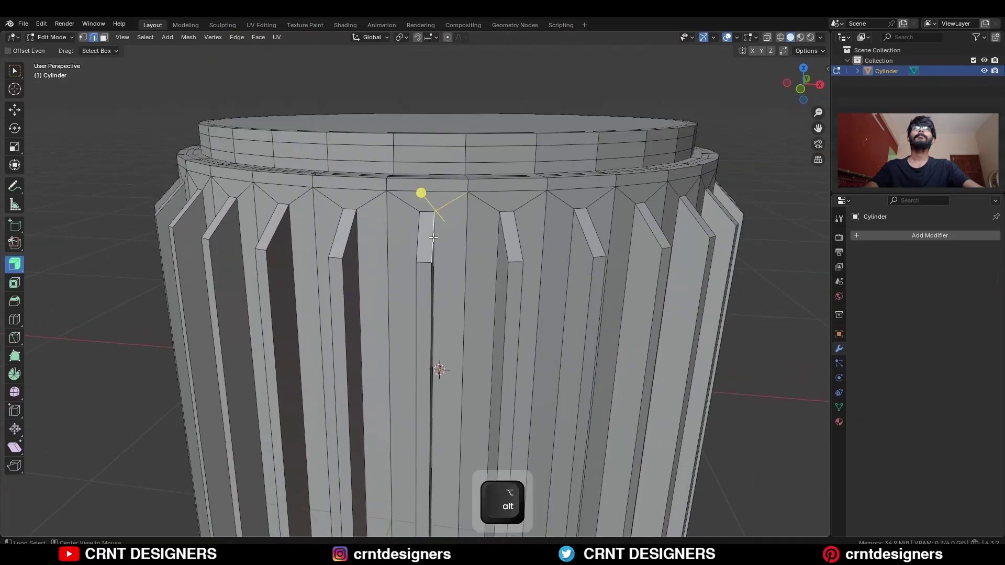
key("shift+g")
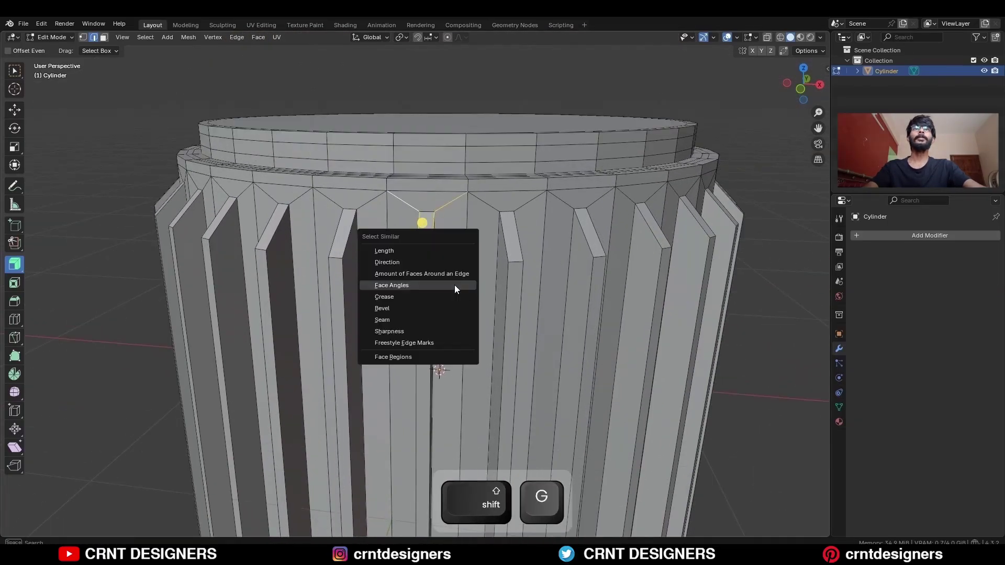
left_click(454, 285)
left_click(512, 261, "alt+shift")
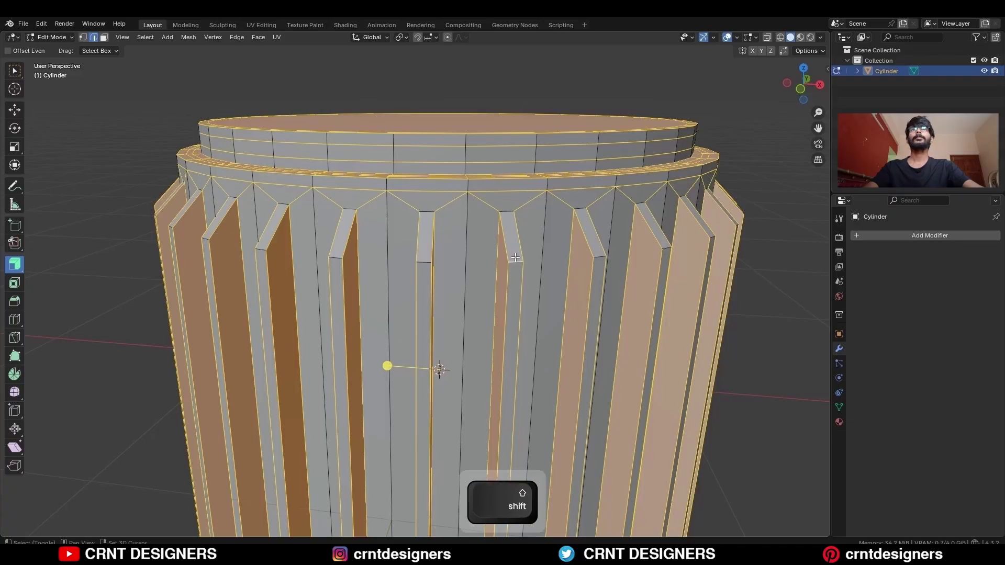
key("shift+g")
left_click(514, 258)
Step: Remove the stepped rim edges at both ends of the cylinder from the selection, keeping only the rib edges
key("KP_1")
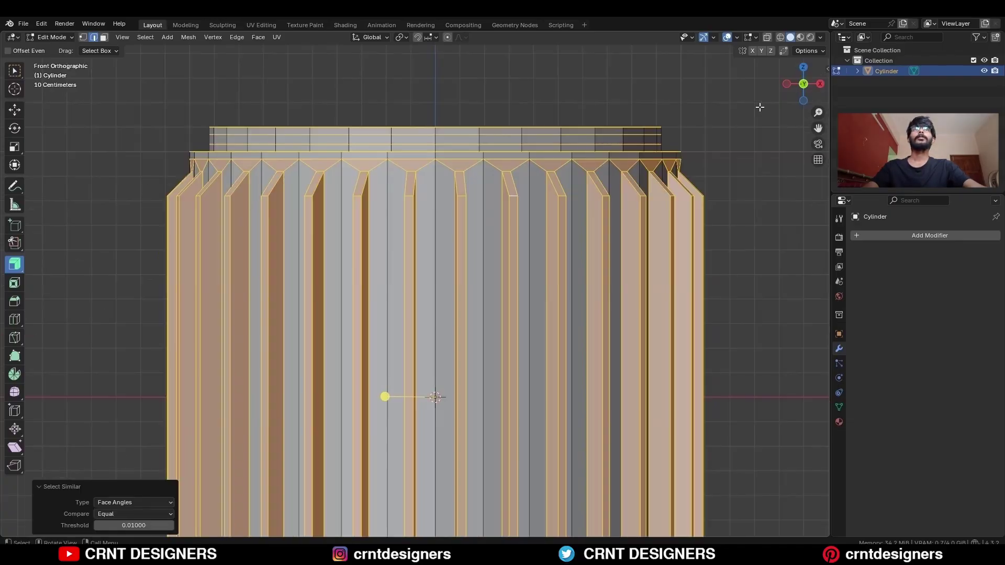
key("alt+z")
left_click_drag(743, 94, 163, 156, "ctrl")
scroll(460, 276, "down", 5)
middle_click_drag(460, 276, 461, 180, "shift")
scroll(461, 179, "up", 4)
left_click_drag(648, 371, 133, 411, "ctrl")
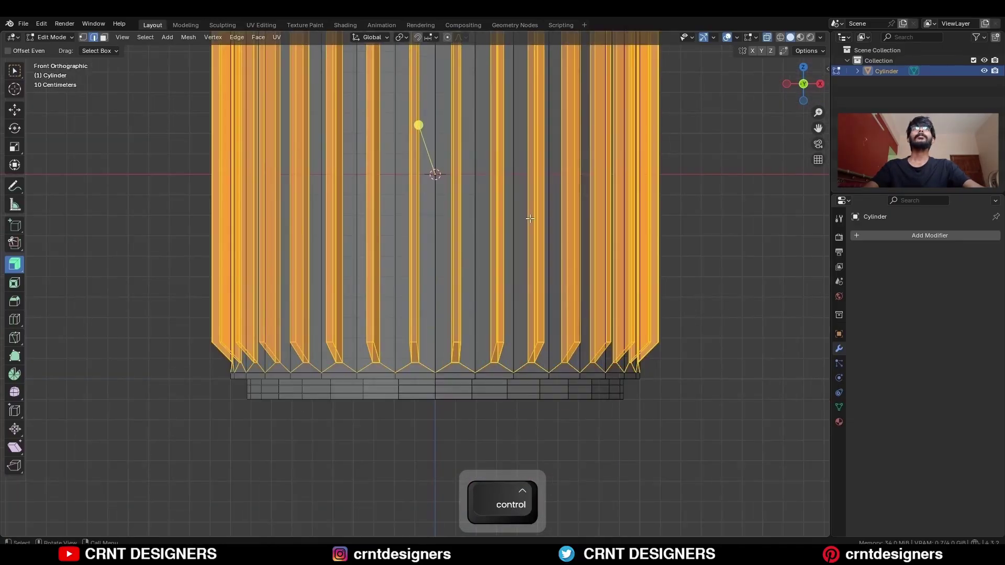
key("alt+z")
Step: Bevel the selected rib edges with a width of 0.01 m, two segments and a shape of 1
scroll(529, 219, "down", 2)
mouse_move(529, 219)
middle_mouse_down()
mouse_move(526, 278)
mouse_move(515, 204)
middle_mouse_up()
middle_click_drag(515, 204, 510, 253, "shift")
scroll(510, 254, "up", 6)
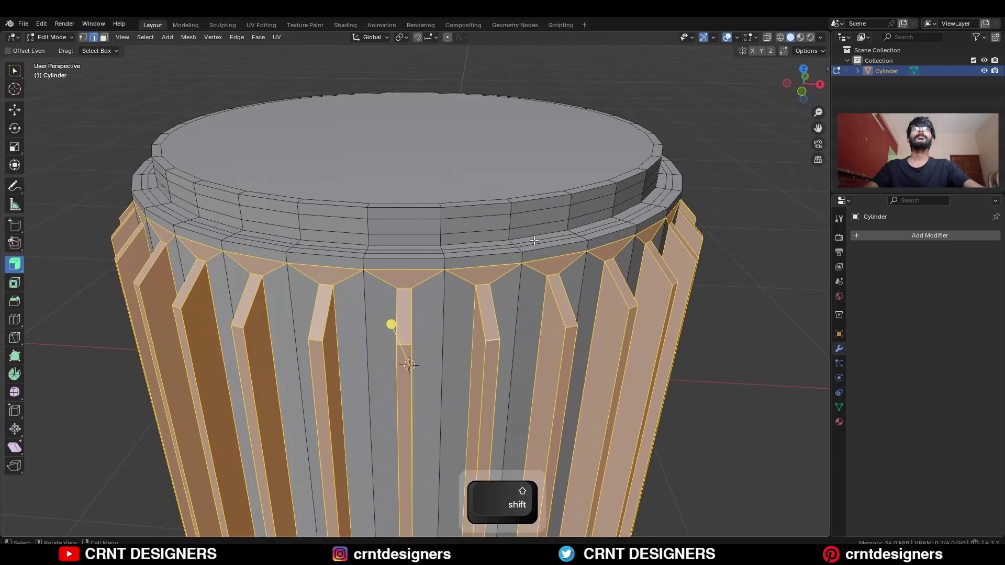
key("ctrl+b")
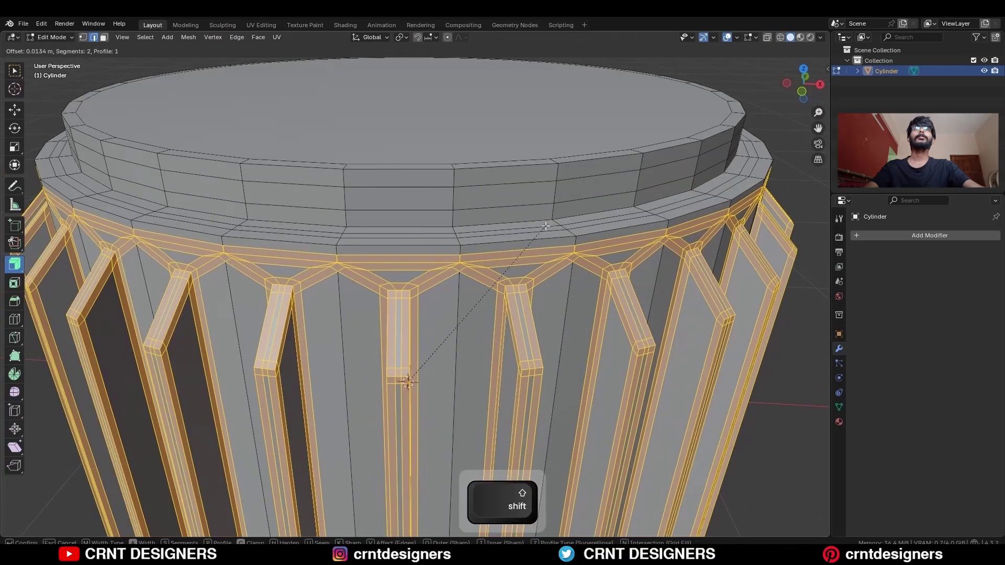
left_click(357, 375)
Step: Connect the corner vertices across the panel between two neighbouring front ribs and dissolve the inner V-shaped edges above that connection
key("KP_1")
scroll(506, 279, "up", 2)
middle_click_drag(491, 341, 492, 283, "shift")
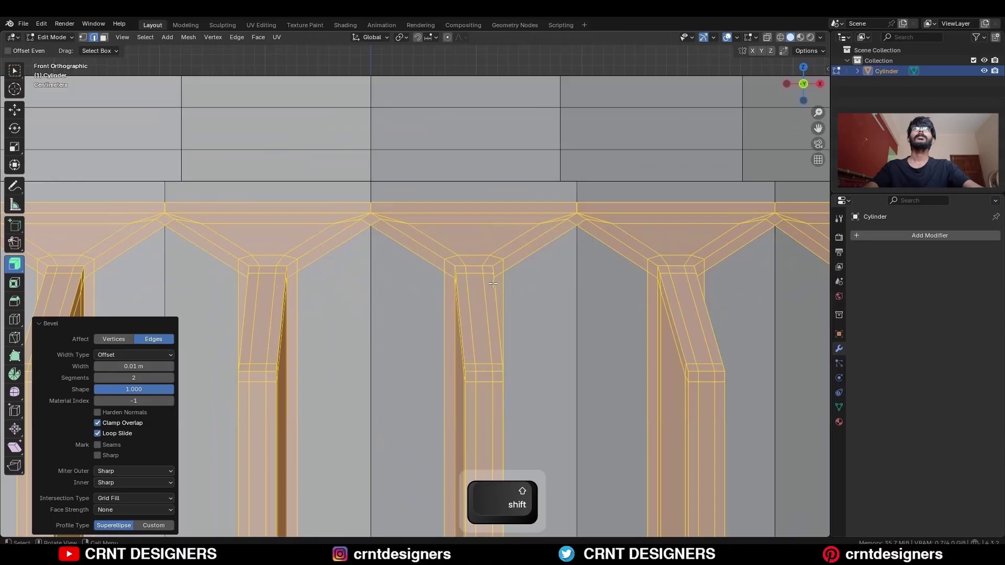
middle_click_drag(506, 286, 461, 285, "shift")
key("1")
left_click(463, 270)
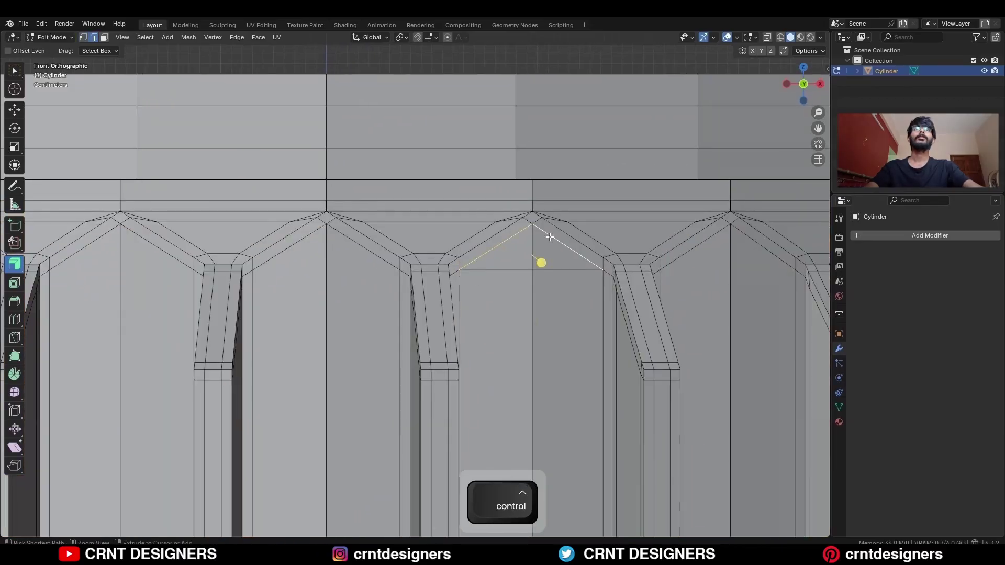
key("ctrl+x")
Step: Merge the clustered bevel vertices at the apex between the two ribs into a single point
key("1")
scroll(541, 260, "up", 2)
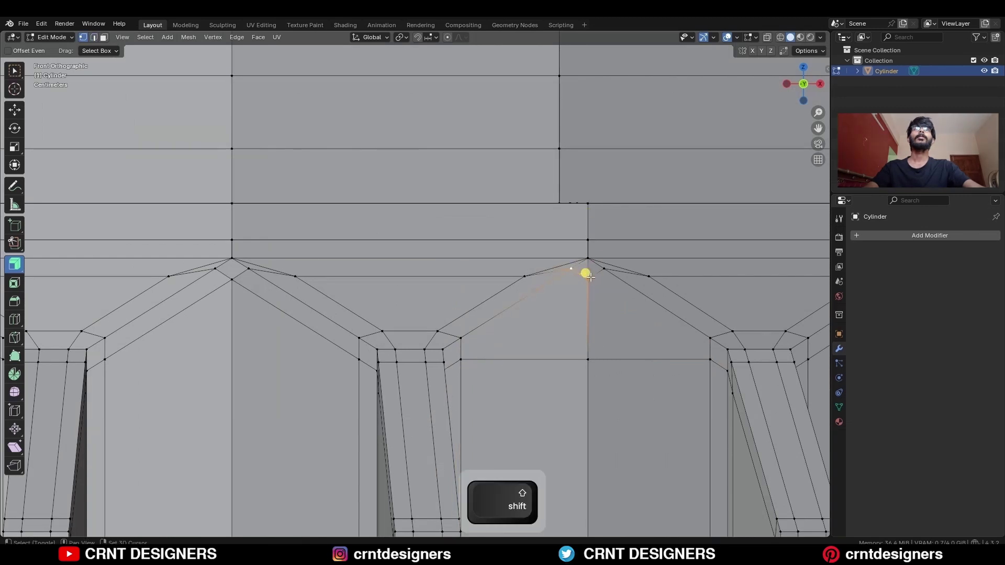
key("m")
left_click(588, 248)
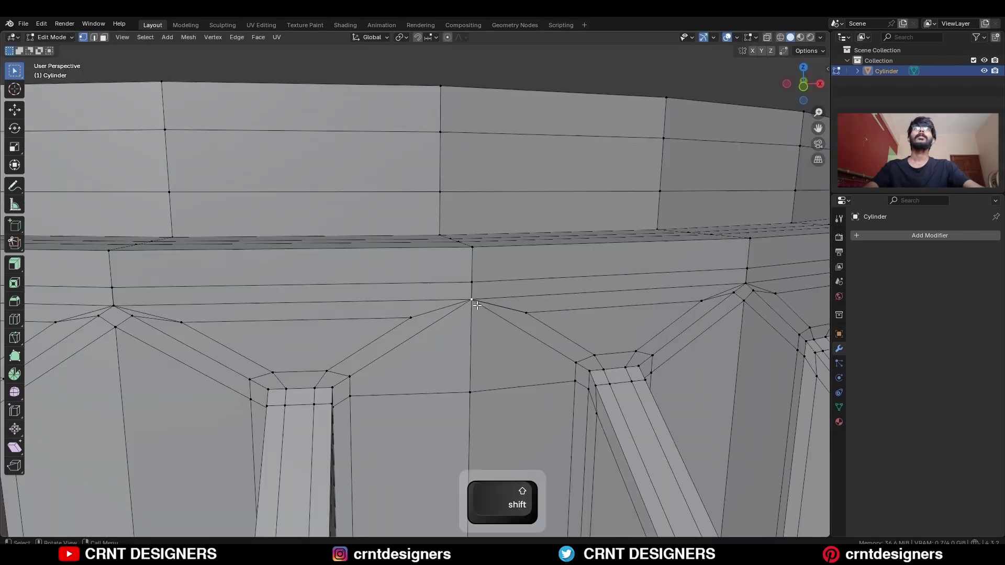
key("alt+z")
left_click(470, 300)
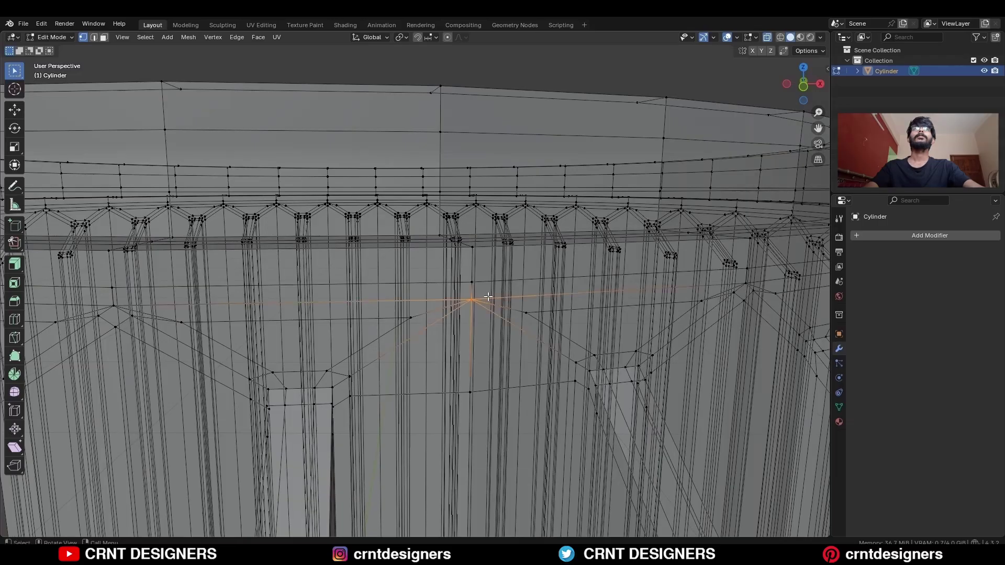
key("m")
left_click(488, 296)
key("alt+z")
Step: Dissolve the surplus bevel edges along both slanted sides of the triangular area above the front rib
key("2")
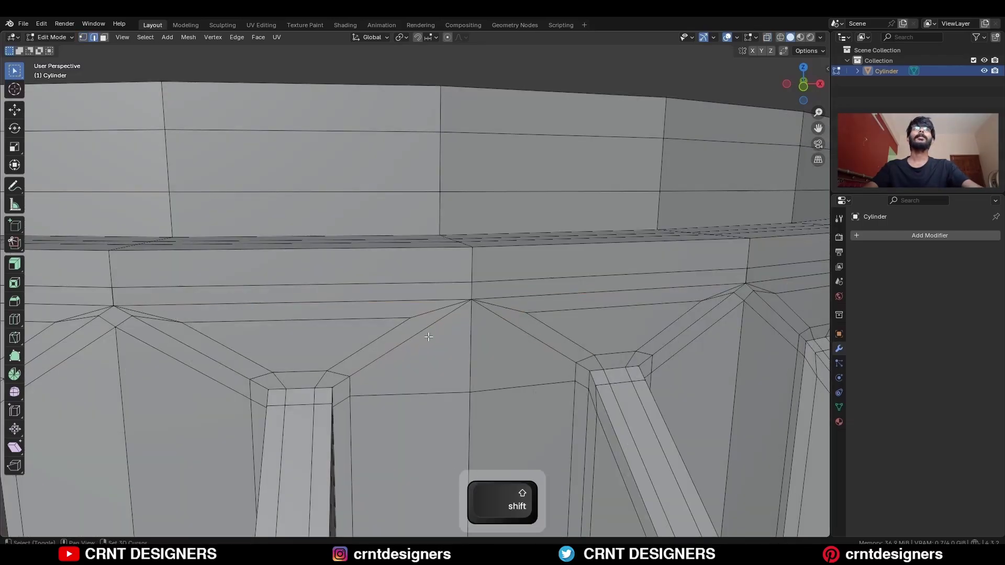
middle_click_drag(429, 339, 470, 320, "shift")
left_click(453, 300, "shift")
left_click(416, 299, "shift")
key("ctrl+x")
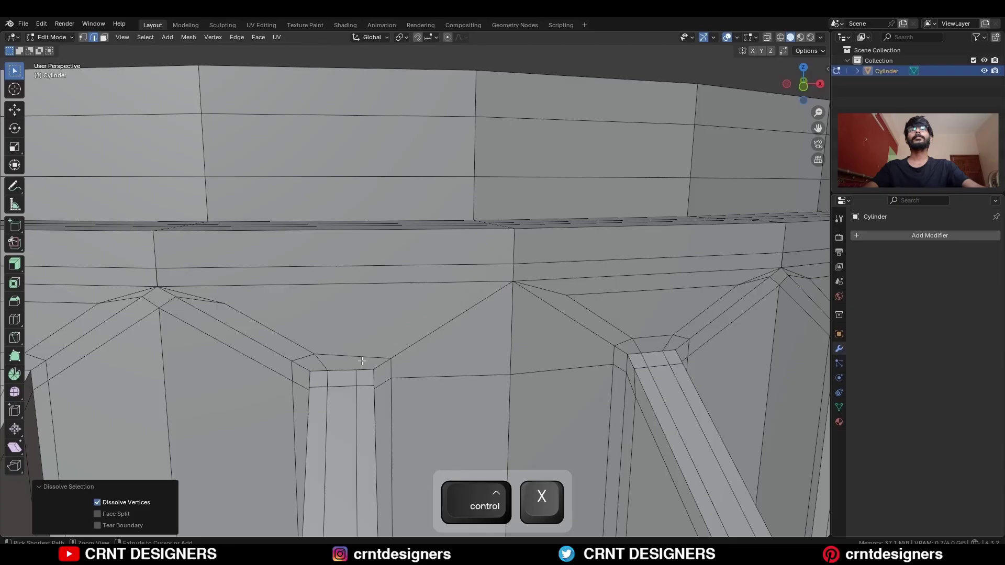
key("ctrl+x")
left_click(269, 328)
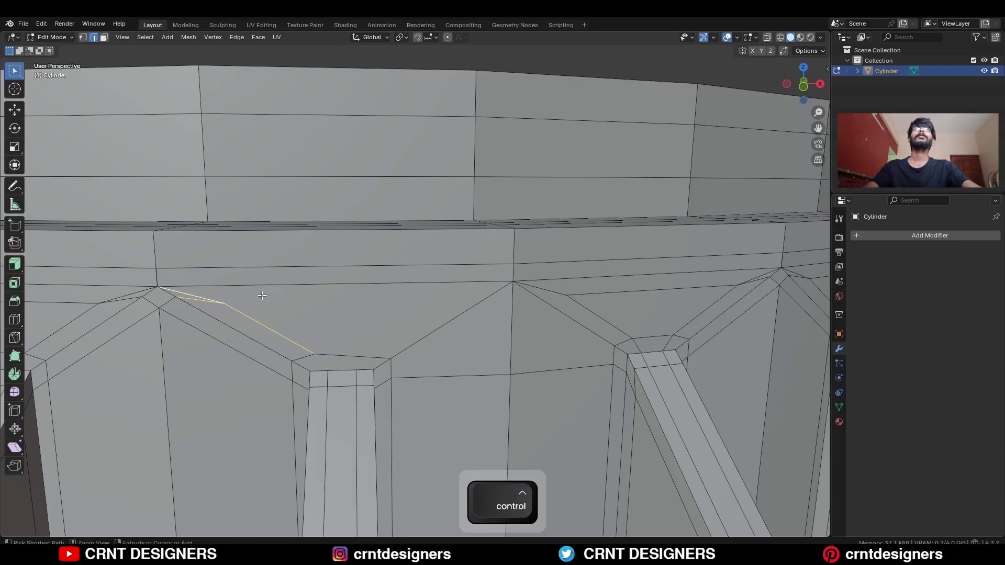
key("ctrl+x")
Step: Add a vertex on the short edge above the front rib and vertex-bevel it about 0.008 m with one segment
left_click(353, 358)
middle_click_drag(352, 358, 382, 269, "shift")
key("ctrl+r")
left_click(393, 271)
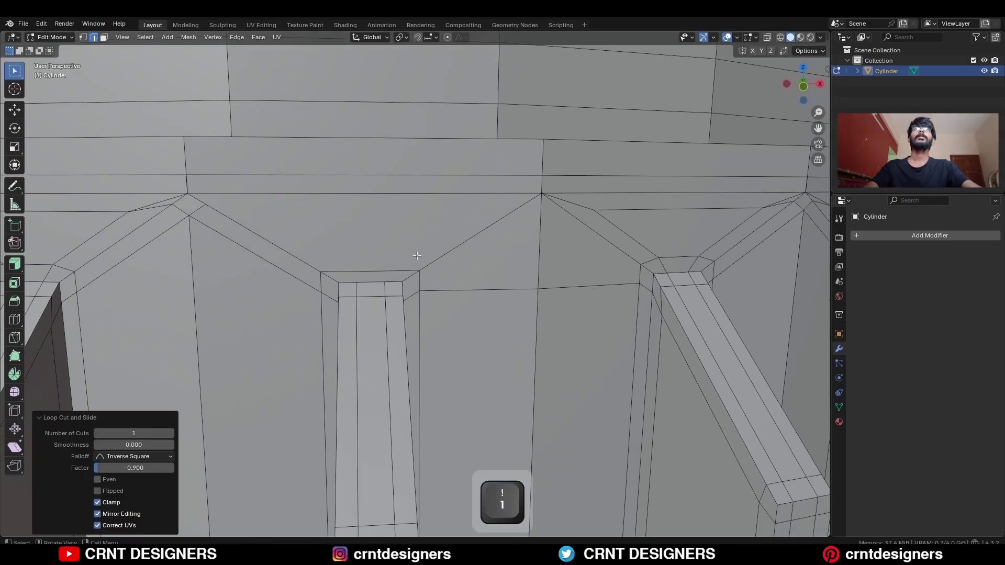
key("1")
key("ctrl+b")
key("v")
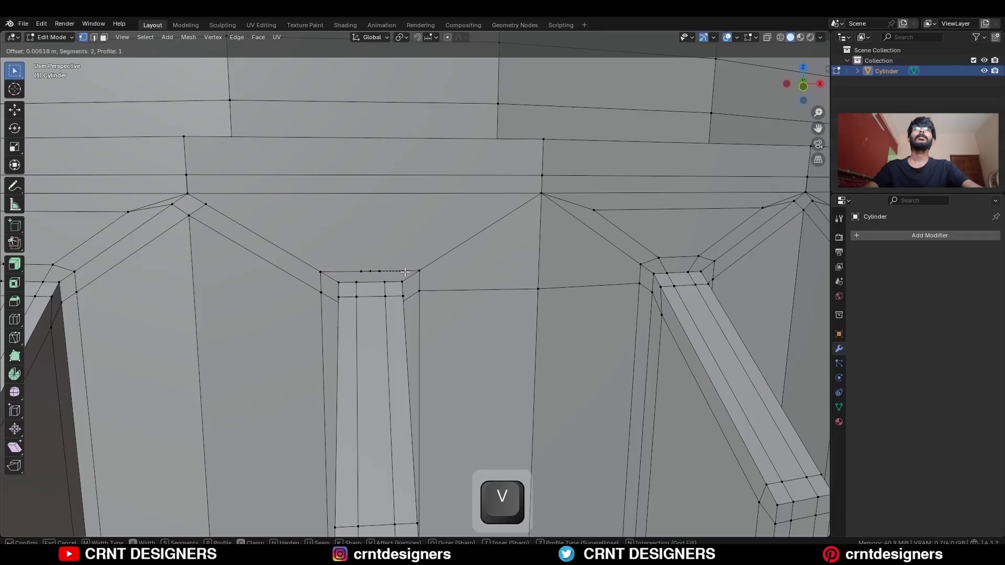
left_click(408, 273)
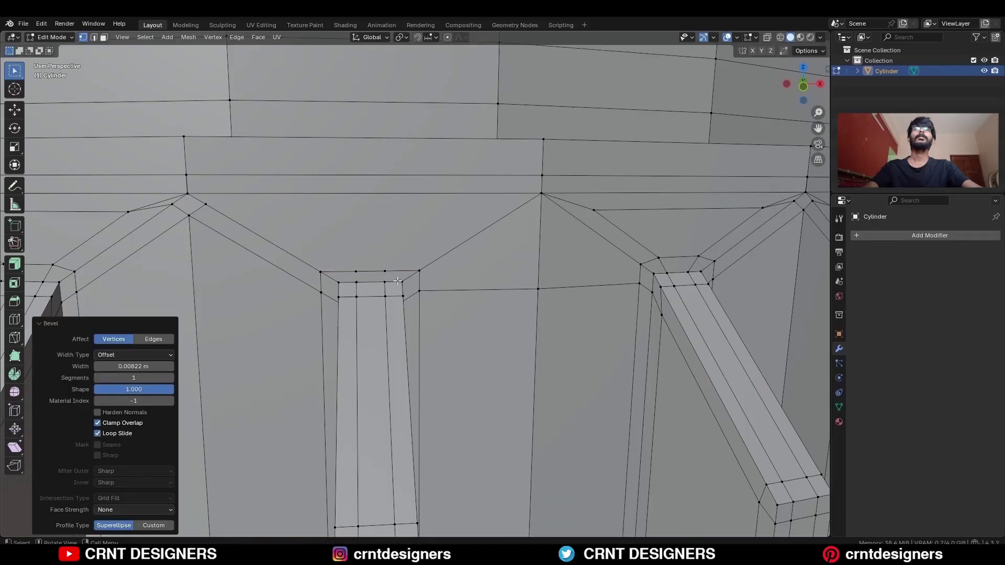
Step: Connect the beveled vertex above the rib to the rim loop over the apex and dissolve the short horizontal edge beside the apex
left_click(394, 272, "shift")
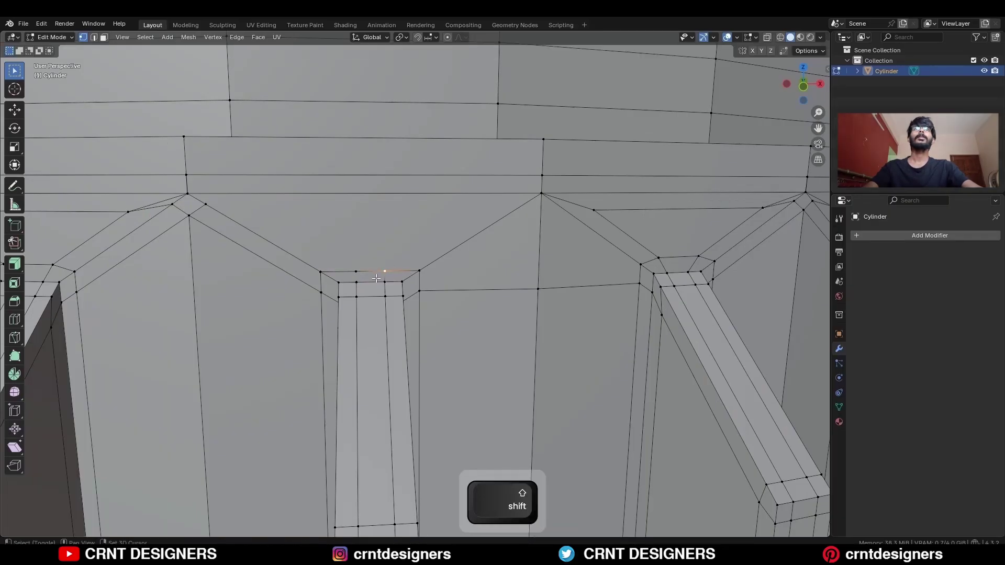
middle_click_drag(376, 279, 345, 320, "shift")
key("k")
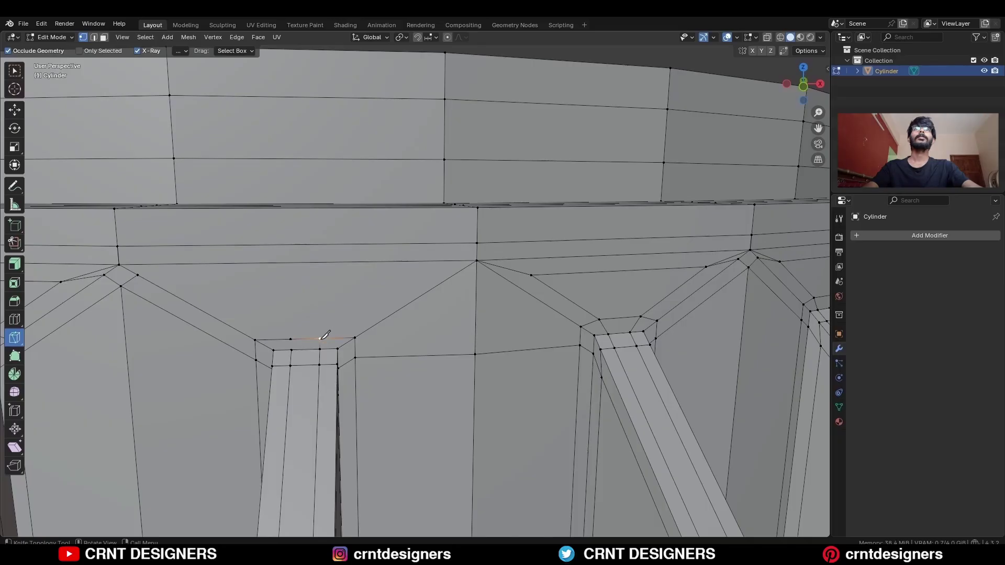
key("space")
key("c")
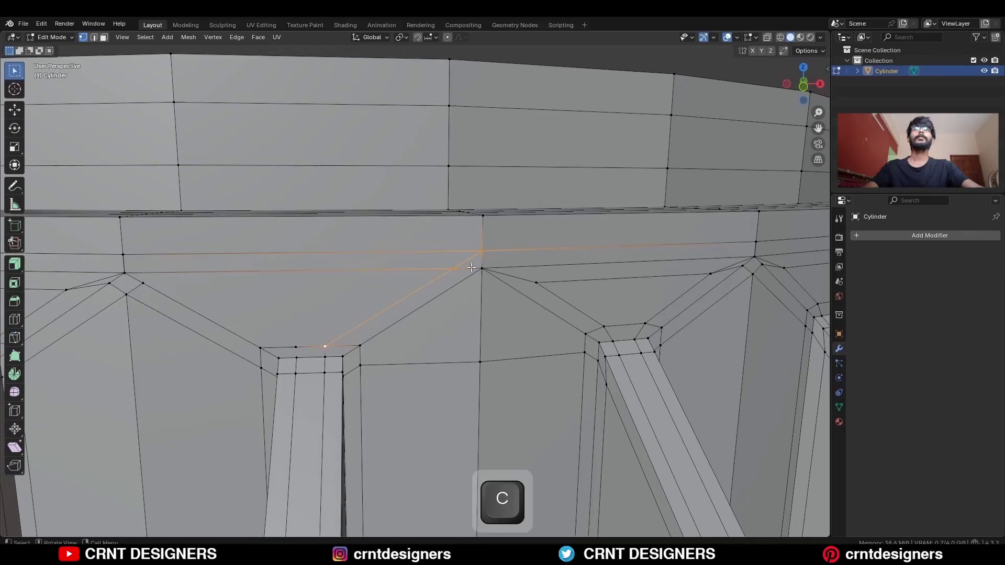
key("ctrl+x")
middle_click_drag(403, 270, 482, 260)
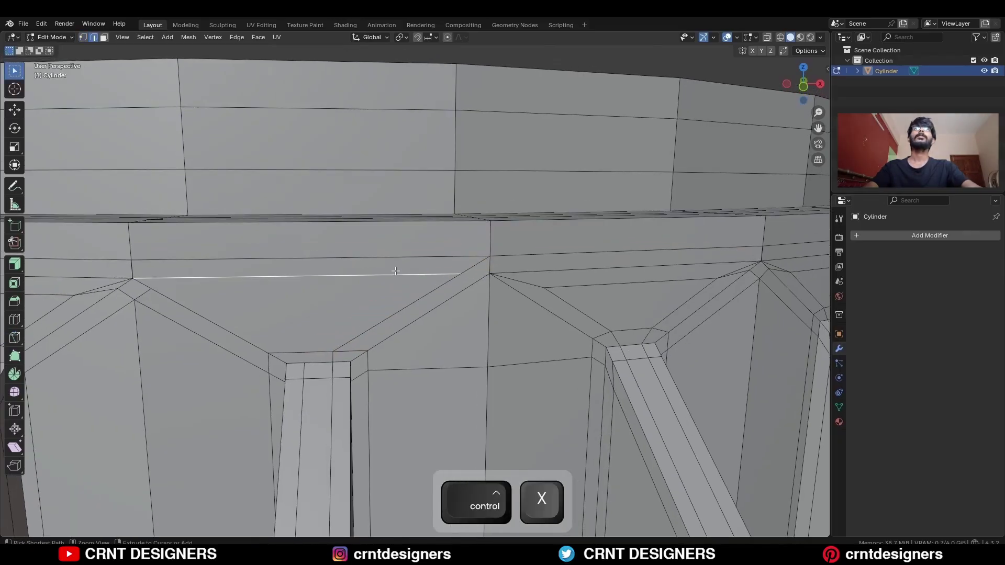
Step: Delete the vertical face loops on both sides of the front rib so that its wall segment stands isolated
scroll(404, 273, "down", 6)
left_click(500, 222, "alt")
left_click(507, 265, "alt+shift")
key("x")
left_click(517, 242)
left_click(378, 260, "alt+shift")
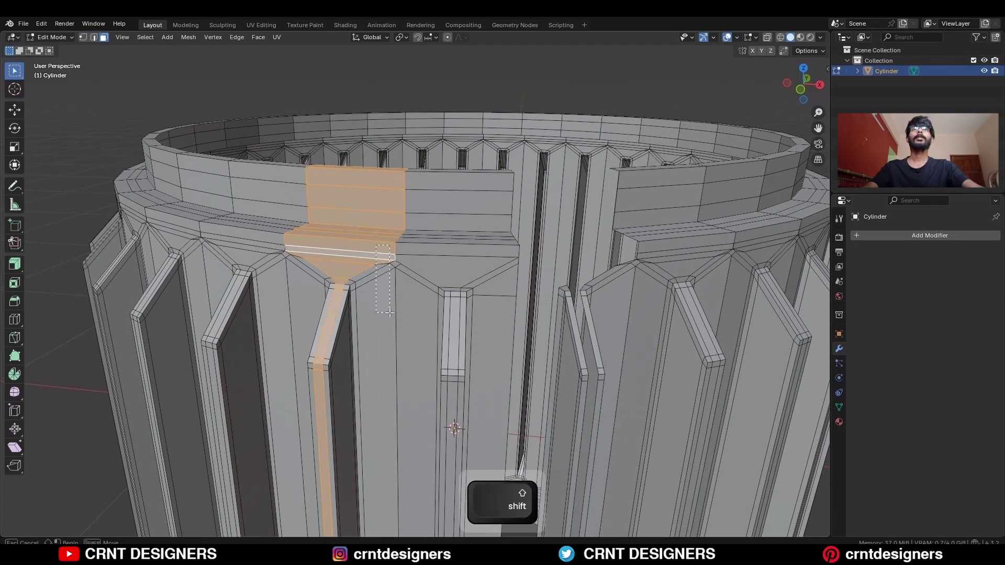
left_click_drag(389, 313, 389, 313, "shift")
scroll(390, 312, "up", 4)
key("x")
left_click(385, 289)
Step: Connect the two vertices at the front segment's upper side corner and dissolve the leftover edges protruding there
key("1")
left_click(371, 249, "shift")
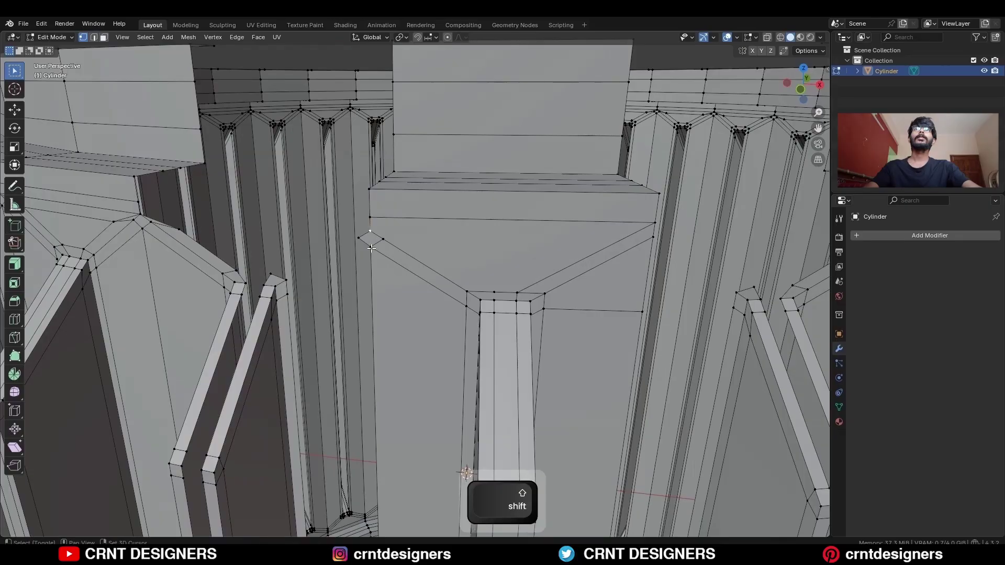
key("j")
key("2")
scroll(405, 241, "down", 2)
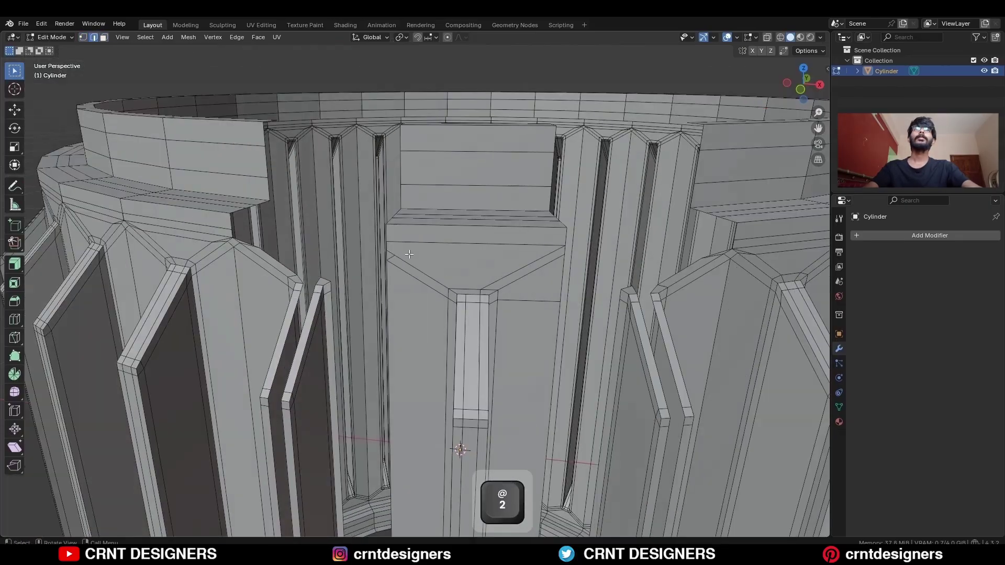
key("ctrl+x")
Step: Symmetrize the entire cylinder mesh vertically about its horizontal mid-plane
scroll(479, 336, "down", 5)
key("a")
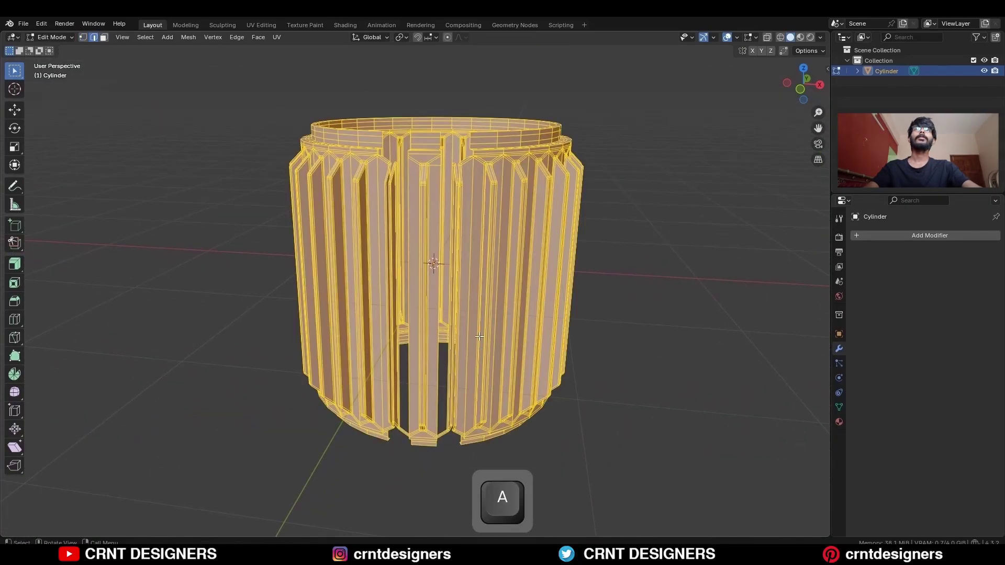
left_click(192, 39)
left_click(219, 189)
left_click(636, 351)
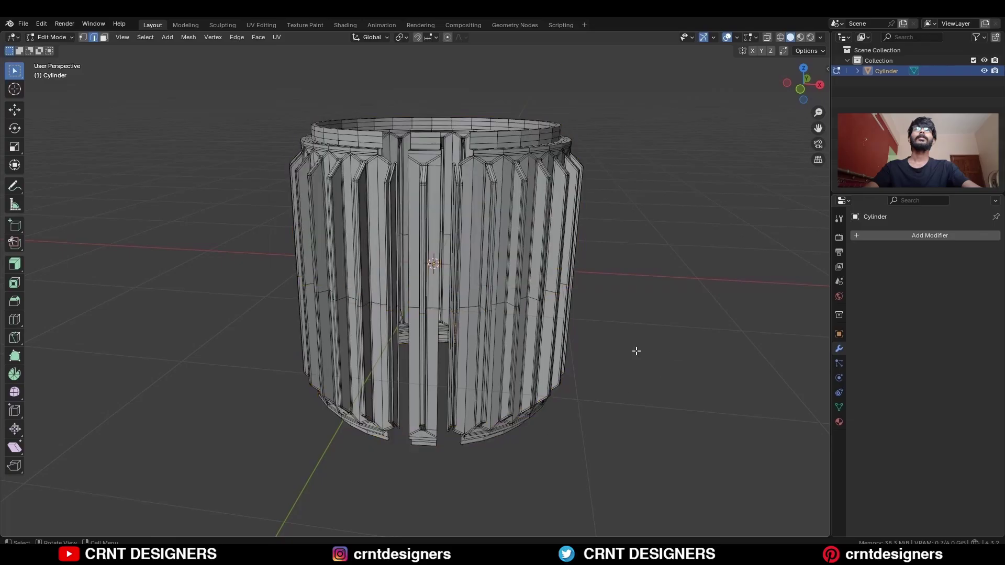
Step: Separate the isolated front rib segment into its own object and hide the remaining cylinder
middle_click_drag(449, 308, 448, 367)
key("ctrl+KP_Add")
key("ctrl+KP_Add")
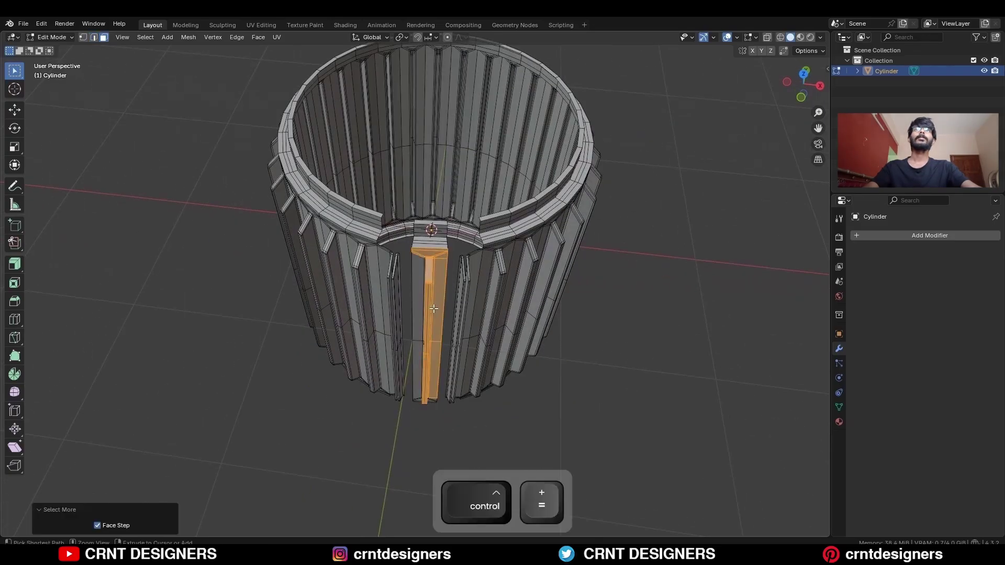
key("p")
left_click(433, 309)
key("Tab")
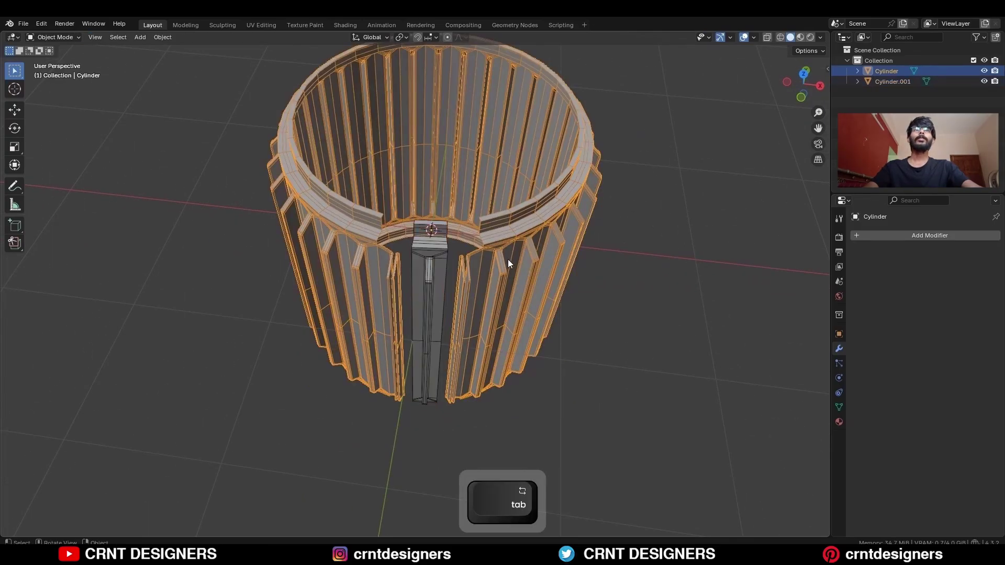
key("h")
left_click(438, 276)
Step: Rotate the rib segment 5.63° about Z in top view to center it on the Y axis
left_click(803, 74)
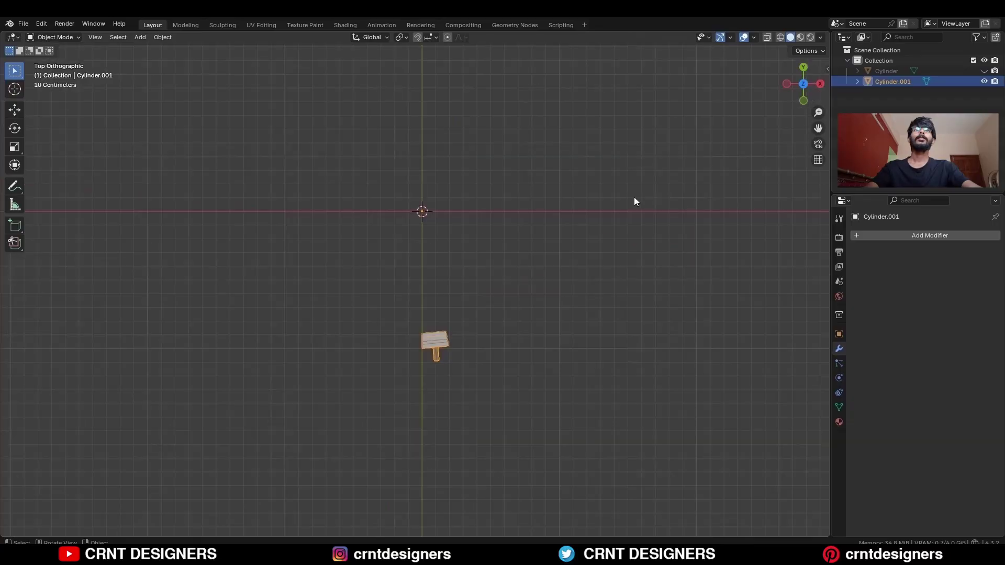
scroll(526, 269, "up", 3)
key("r")
left_click(560, 213)
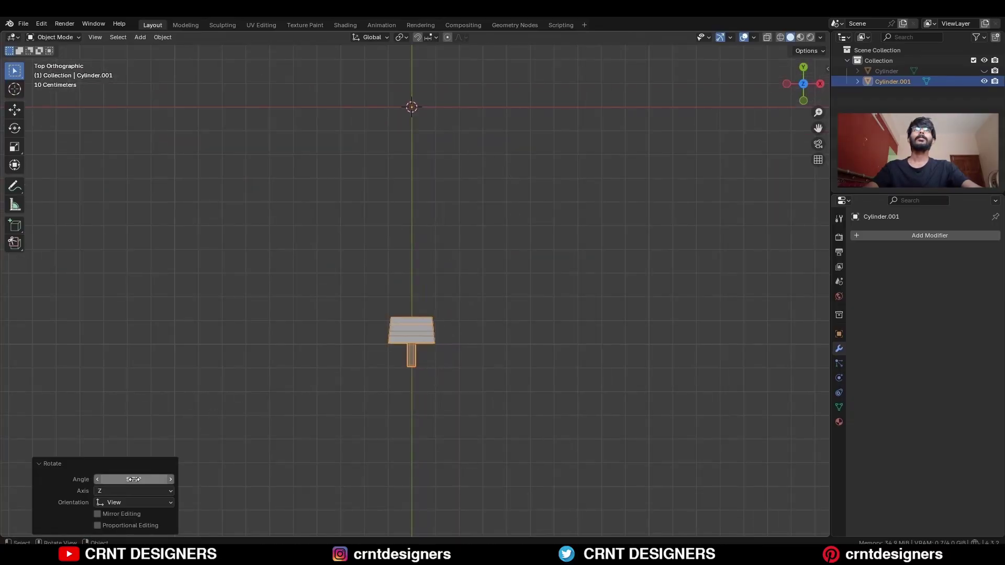
key("ctrl+v")
scroll(458, 336, "up", 6)
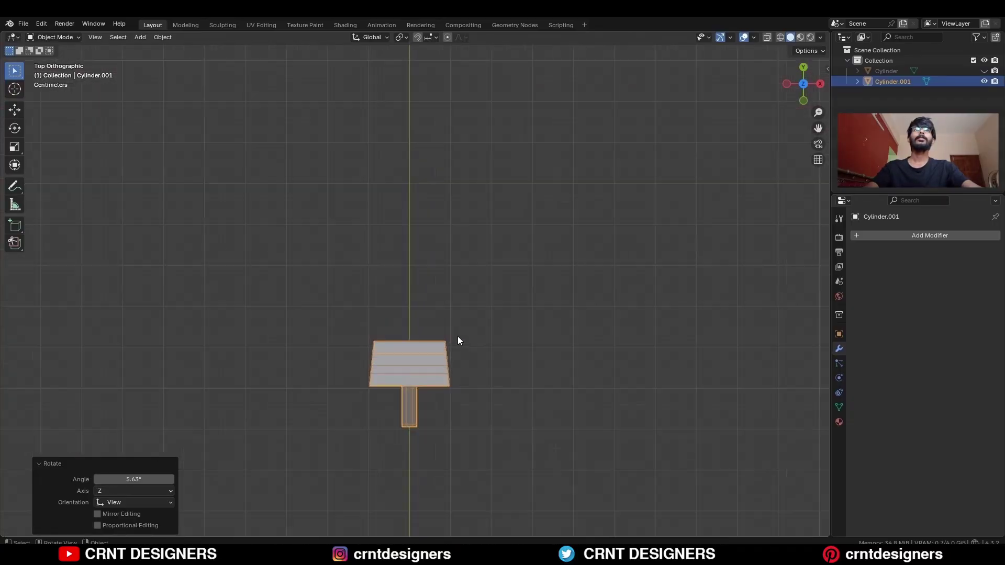
Step: Apply the rib segment's transform in Object Mode
key("Tab")
middle_click_drag(479, 346, 489, 307)
scroll(483, 272, "down", 7)
middle_click_drag(477, 235, 482, 336, "shift")
scroll(482, 336, "up", 4)
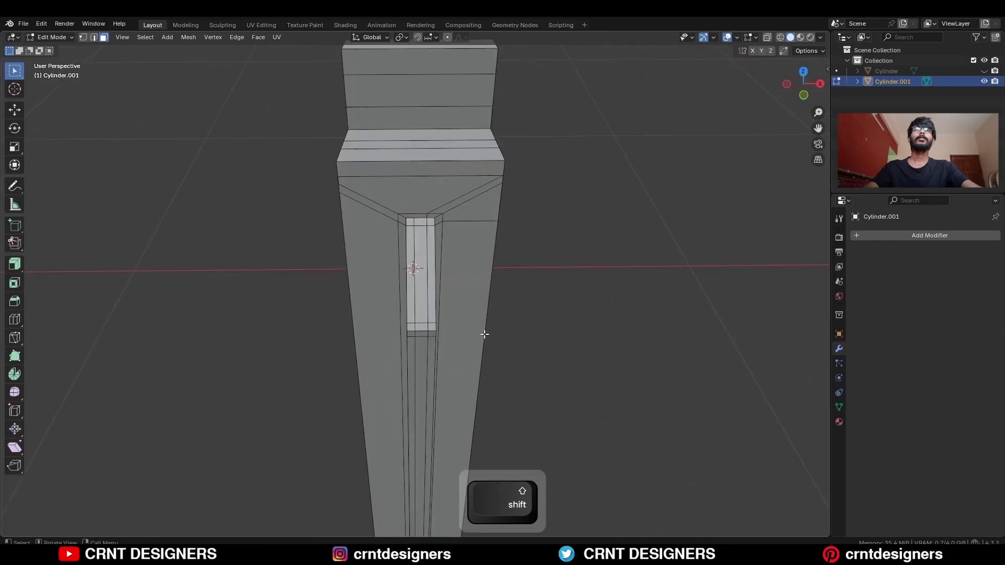
key("Tab")
key("ctrl+a")
left_click(476, 278)
Step: Symmetrize the rib segment's whole mesh from +X to -X
key("Tab")
key("a")
left_click(188, 39)
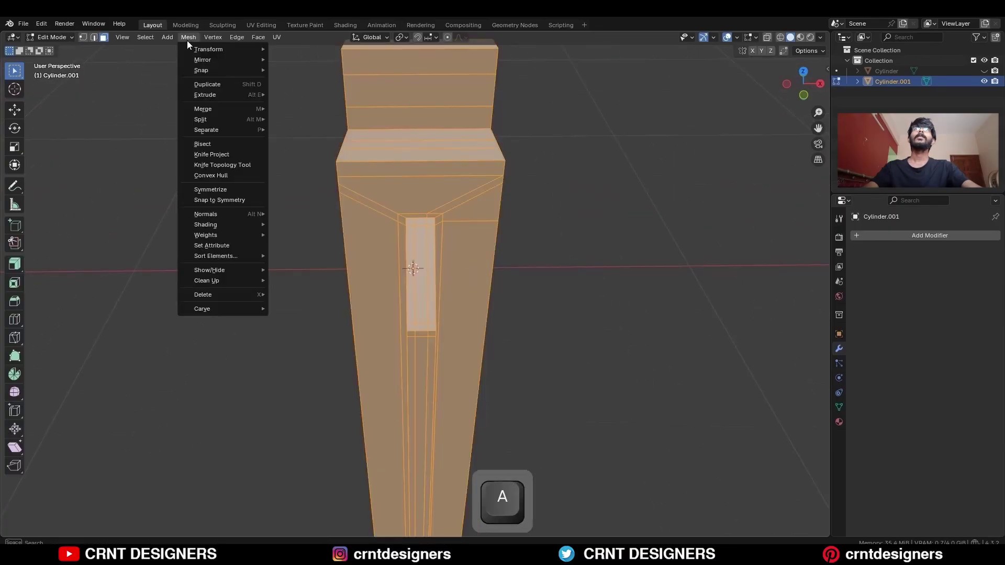
left_click(209, 190)
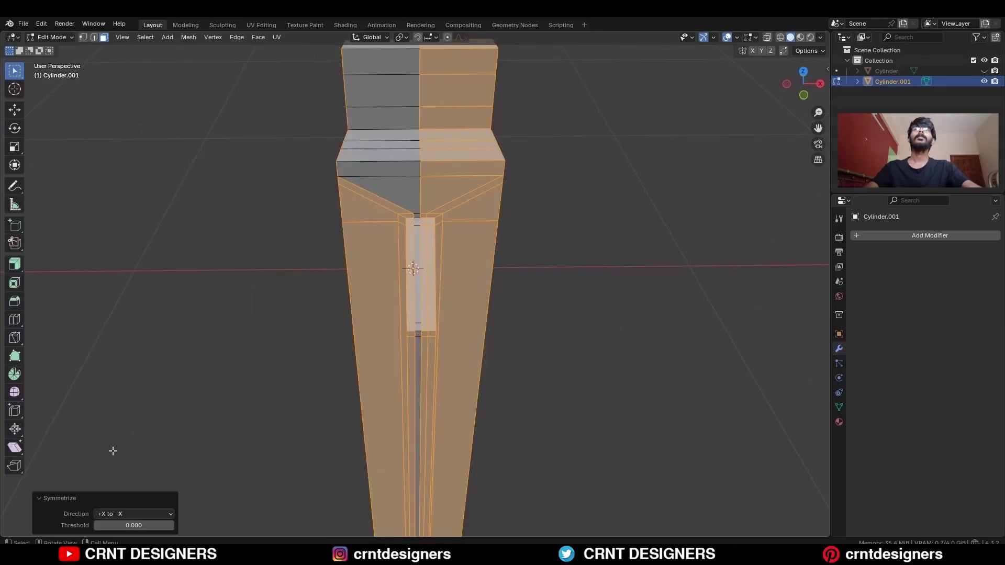
left_click(525, 224)
Step: Merge all of the rib segment's vertices by distance at 0.0001 m
scroll(498, 227, "down", 2)
middle_click_drag(498, 227, 500, 310)
scroll(501, 310, "up", 4)
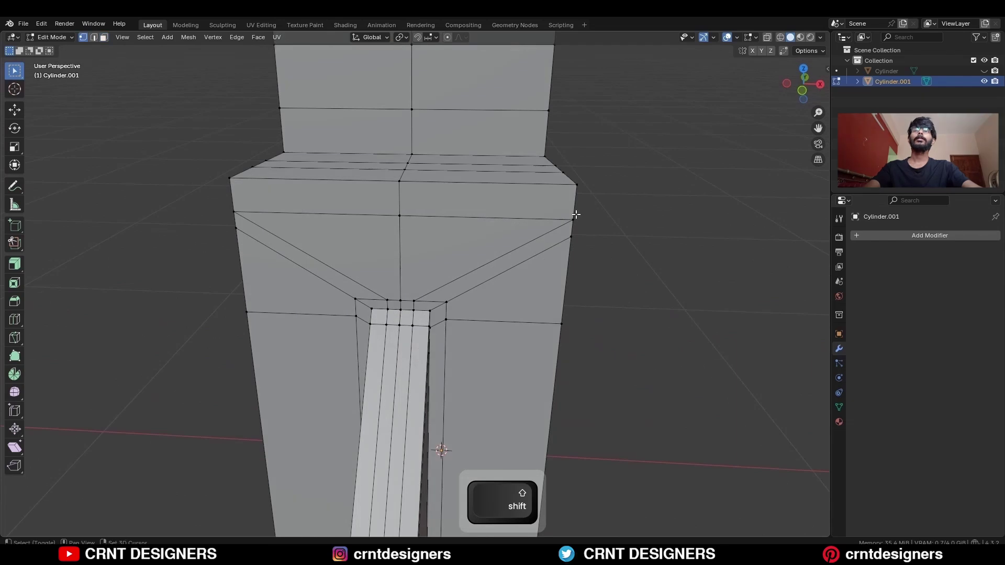
middle_click_drag(576, 215, 567, 223, "shift")
key("a")
key("m")
left_click(567, 255)
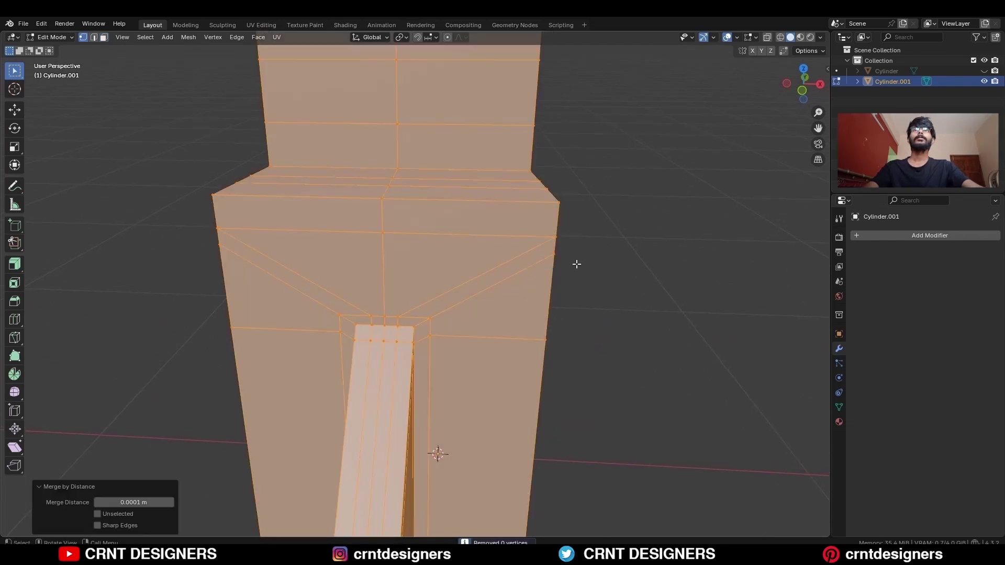
key("alt+a")
key("a")
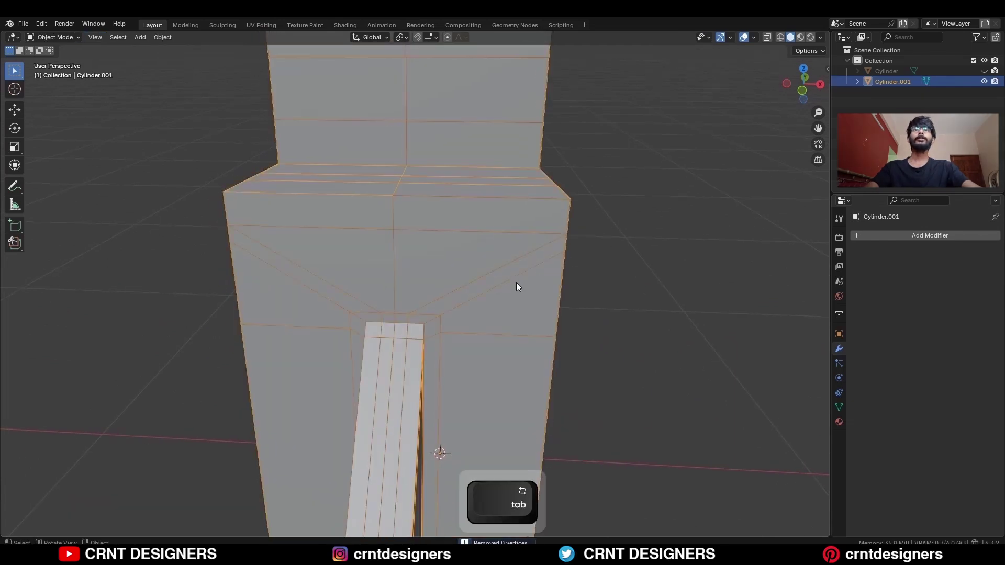
Step: Add a level 2 Subdivision modifier to the rib segment and shade it smooth with the overlays hidden
key("Tab")
key("ctrl+2")
key("shift+alt+z")
scroll(515, 281, "down", 5)
right_click(388, 205)
left_click(387, 205)
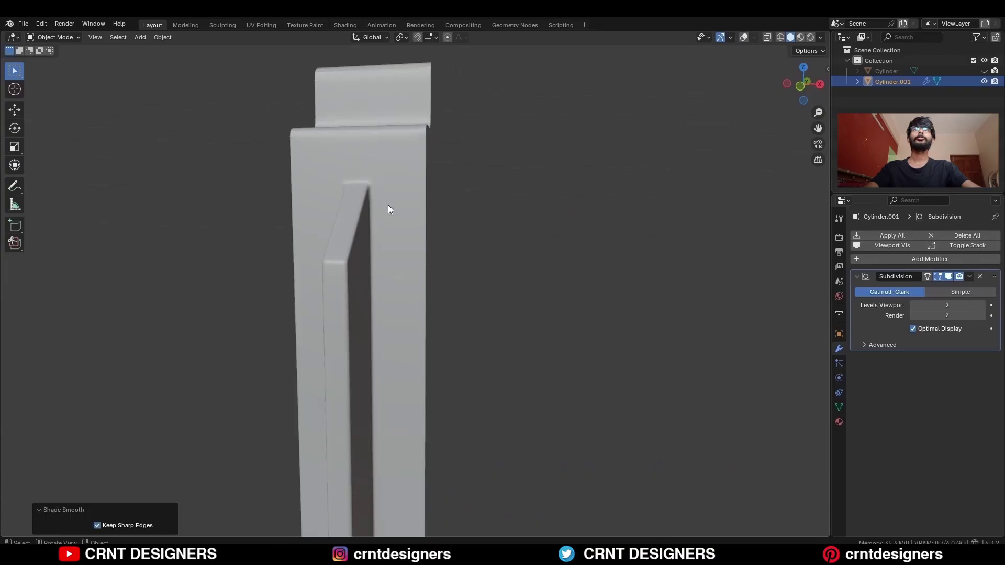
Step: Turn off the subdivision's edit-mode display and dissolve the surplus edges across the rib's side
key("shift+alt+z")
key("Tab")
left_click(937, 276)
key("ctrl+x")
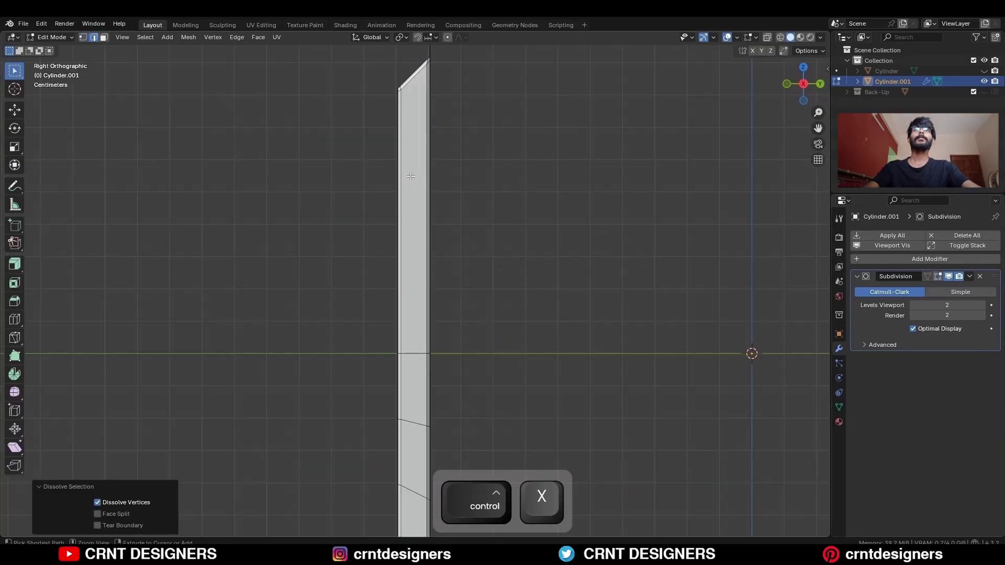
Step: Add a loop cut across the rib's upper half, flatten it with Z scale 0, and bevel it into two widely spaced loops
key("ctrl+r")
left_click(413, 215)
key("s")
key("z")
key("0")
left_click(484, 178)
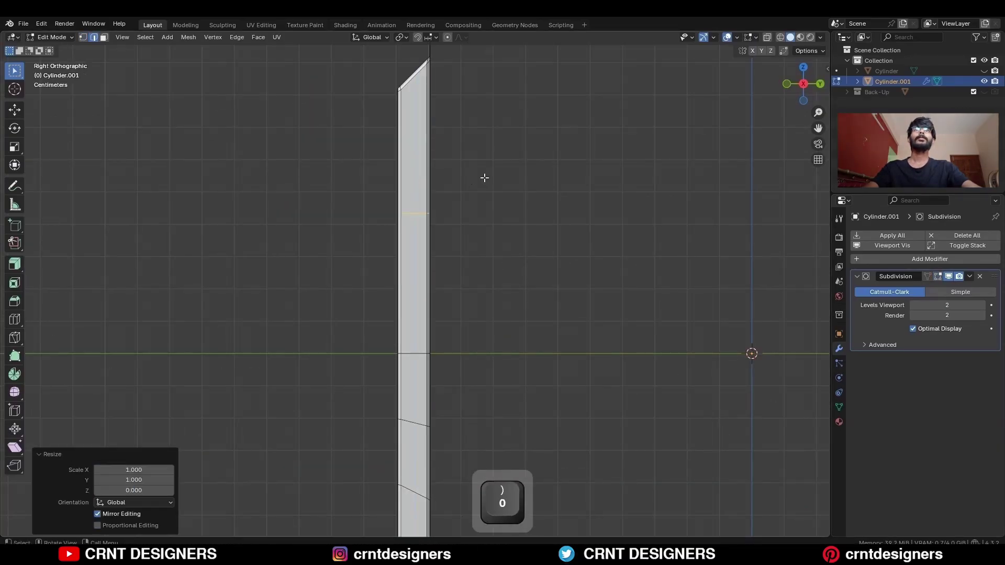
key("ctrl+b")
Step: Knife slanted cuts across the rib's side inward from the inner ends of the upper and lower horizontal loops
key("ctrl+z")
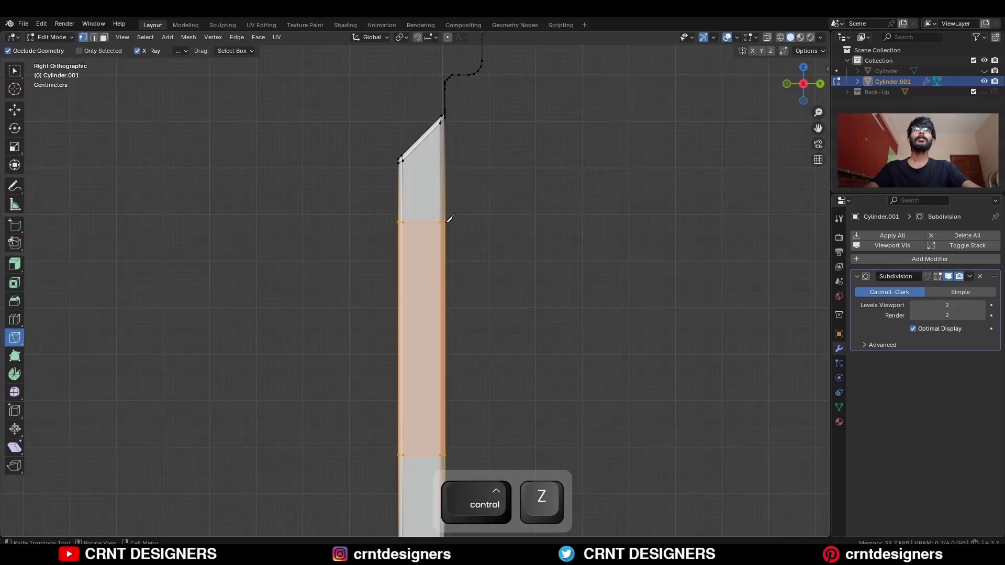
key("space")
middle_click_drag(448, 444, 439, 363, "shift")
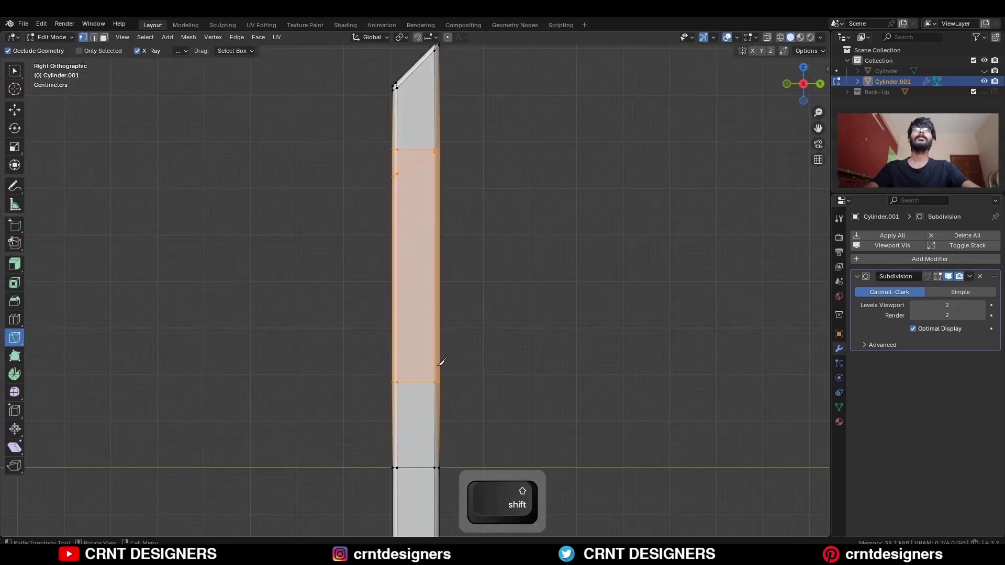
left_click(437, 382)
left_click(340, 304)
key("space")
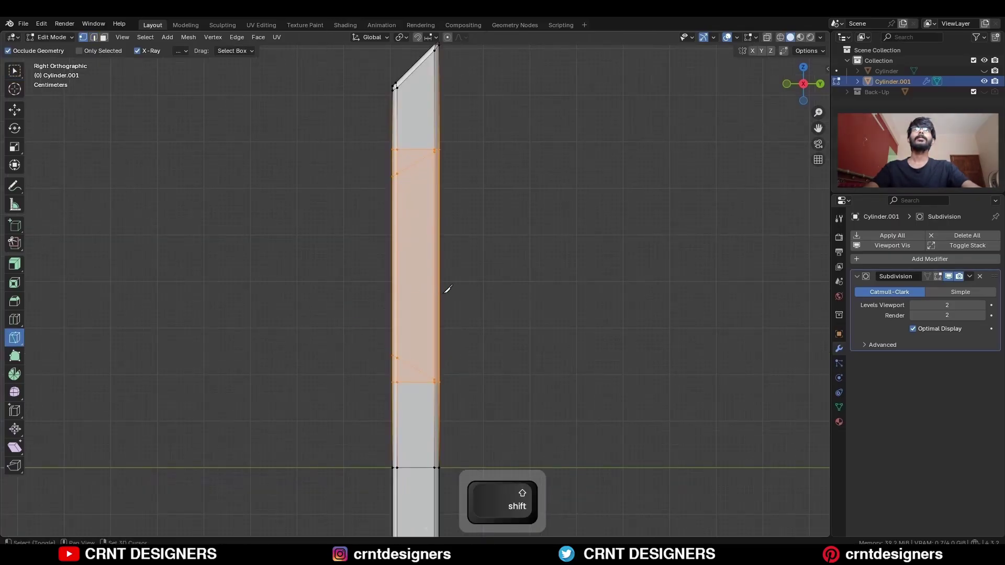
Step: Dissolve the two horizontal guide loops on the rib, keeping only the slanted cuts
middle_click_drag(448, 291, 426, 170, "shift")
scroll(399, 206, "up", 4)
key("w")
key("2")
left_click(379, 230, "alt")
middle_click_drag(379, 234, 500, 246)
key("ctrl+x")
middle_click_drag(449, 178, 452, 363, "shift")
left_click(414, 213, "alt")
key("ctrl+x")
Step: Bevel the upper and lower slanted edge loops on the rib into narrow support bands
middle_click_drag(438, 253, 452, 237)
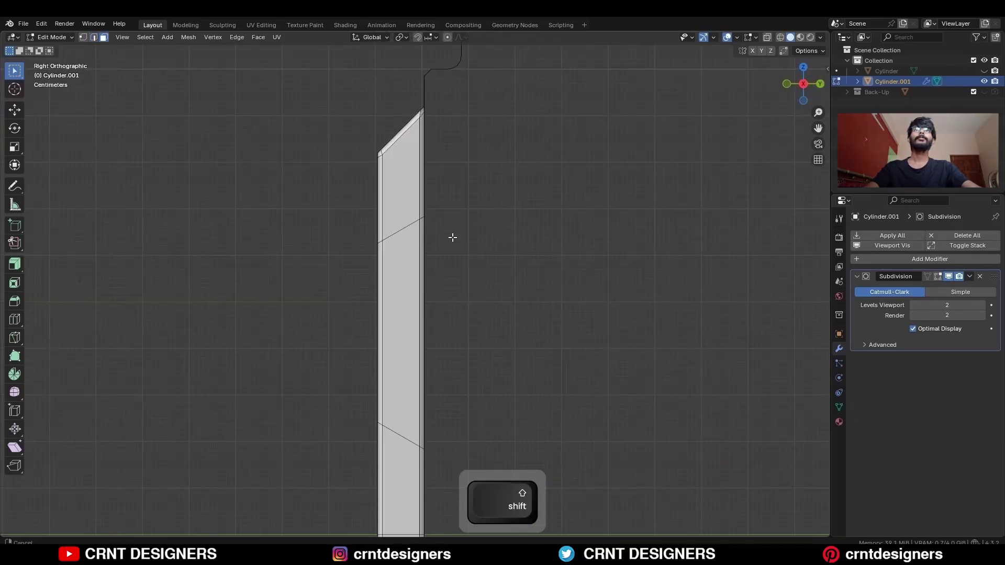
scroll(440, 235, "up", 2)
middle_click_drag(446, 313, 440, 249, "shift")
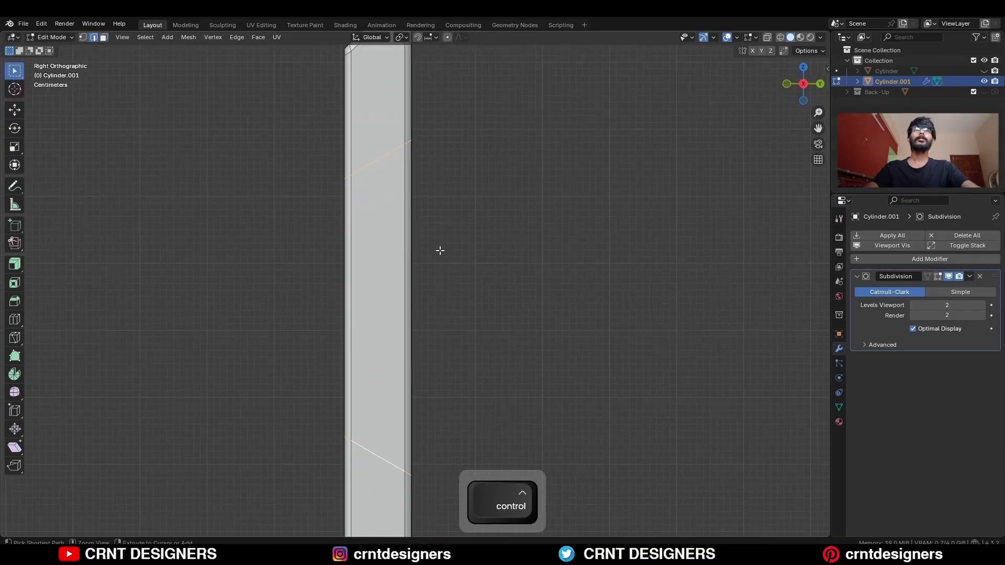
key("ctrl+b")
left_click(470, 229)
Step: Inset the side faces between the slanted bands on both sides of the rib by 0.01 m
key("3")
left_click(383, 251)
key("alt+z")
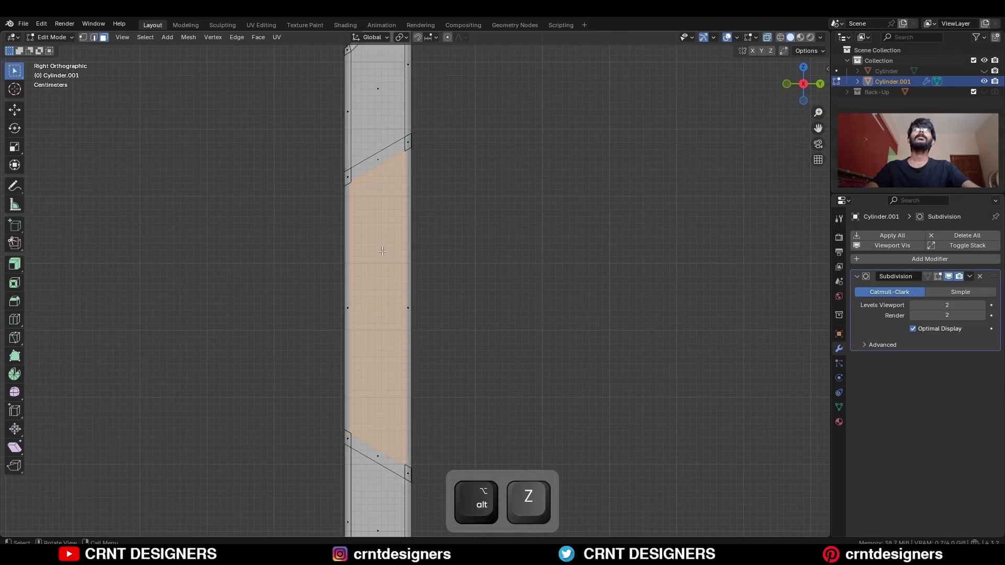
middle_click_drag(371, 380, 396, 298, "shift")
key("i")
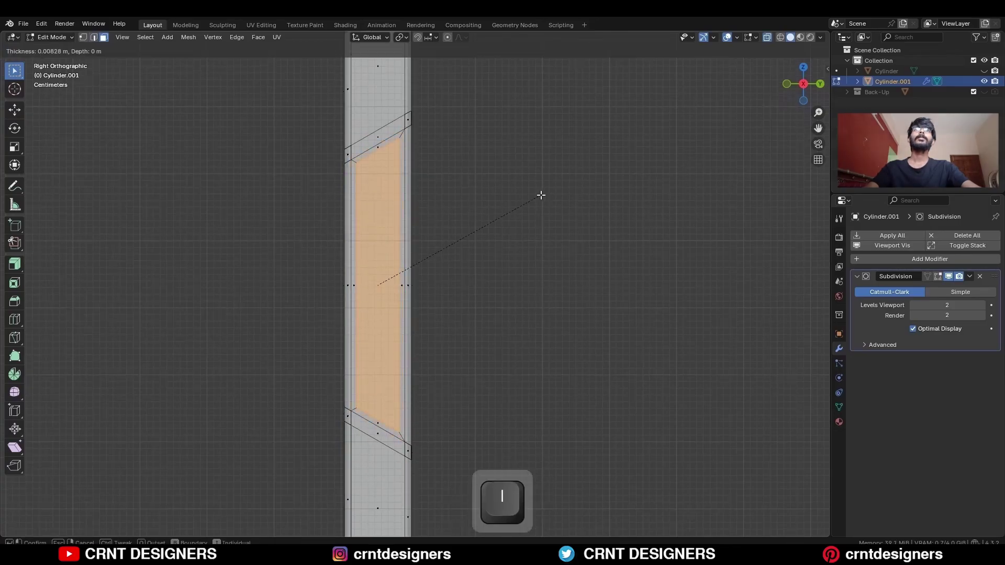
left_click(539, 195)
key("alt+z")
Step: Bridge the opposite inset faces to cut a slanted opening through the rib
right_click(563, 166)
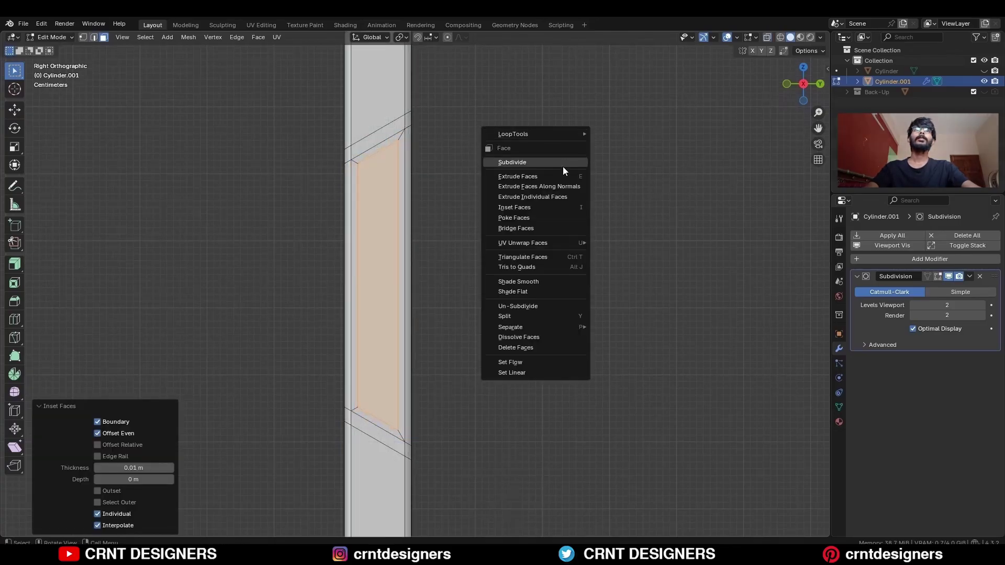
left_click(552, 228)
left_click(551, 227)
Step: Knife a slanted cut through the frame bars just below the opening's upper end, cutting through to the far side
scroll(385, 186, "down", 2)
middle_click_drag(386, 185, 400, 299, "shift")
scroll(408, 267, "up", 3)
key("ctrl+z")
left_click(14, 338)
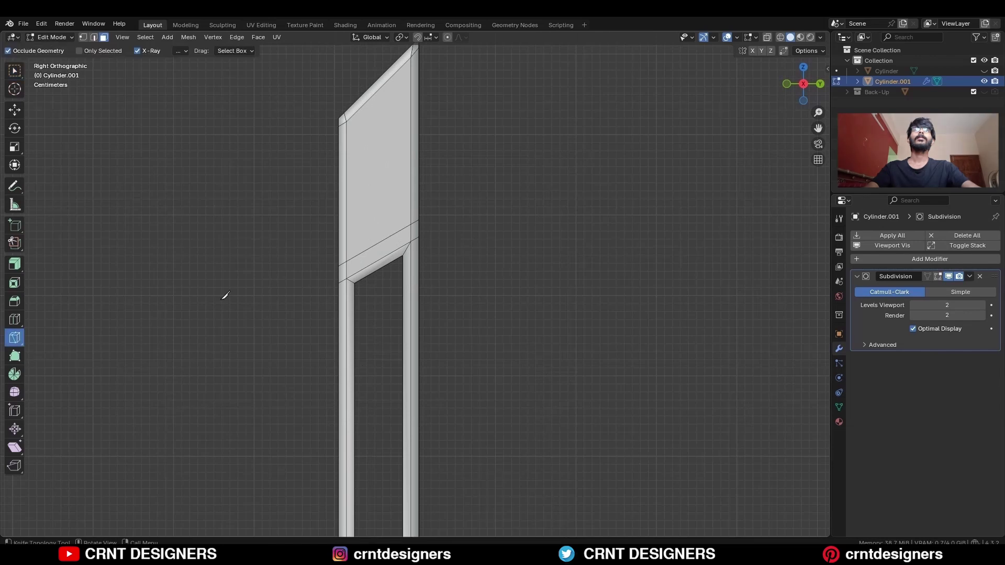
key("c")
left_click(292, 327)
key("space")
Step: Knife a cut-through line constrained to 30° across the frame bars just above the opening's lower end
middle_click_drag(459, 439, 443, 222, "shift")
left_click(417, 378)
key("a")
key("c")
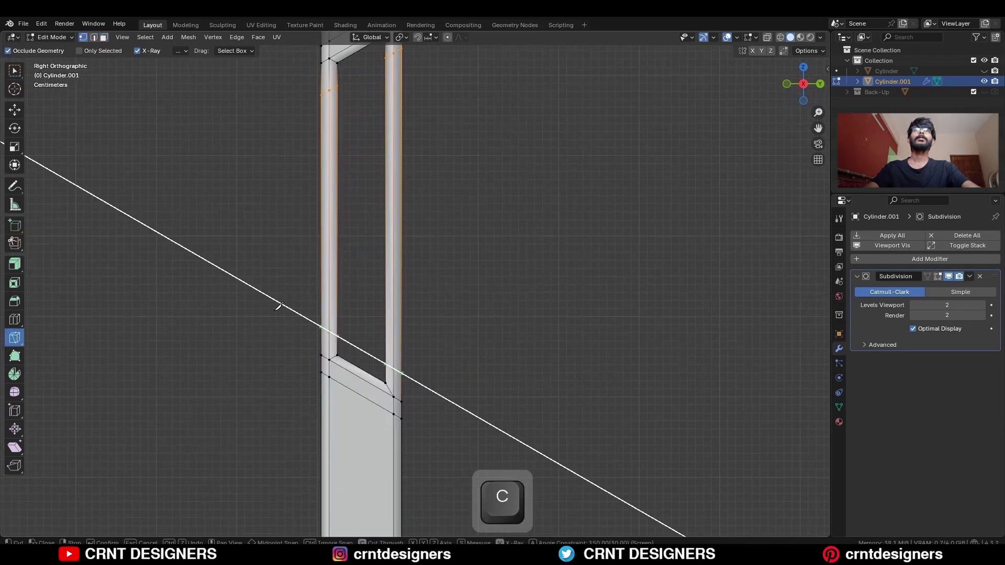
left_click(276, 309)
key("space")
Step: Add centered vertical loop cuts through the rib sections above and below the opening
middle_click_drag(359, 88, 367, 157, "shift")
key("ctrl+r")
left_click(368, 88)
right_click(368, 88)
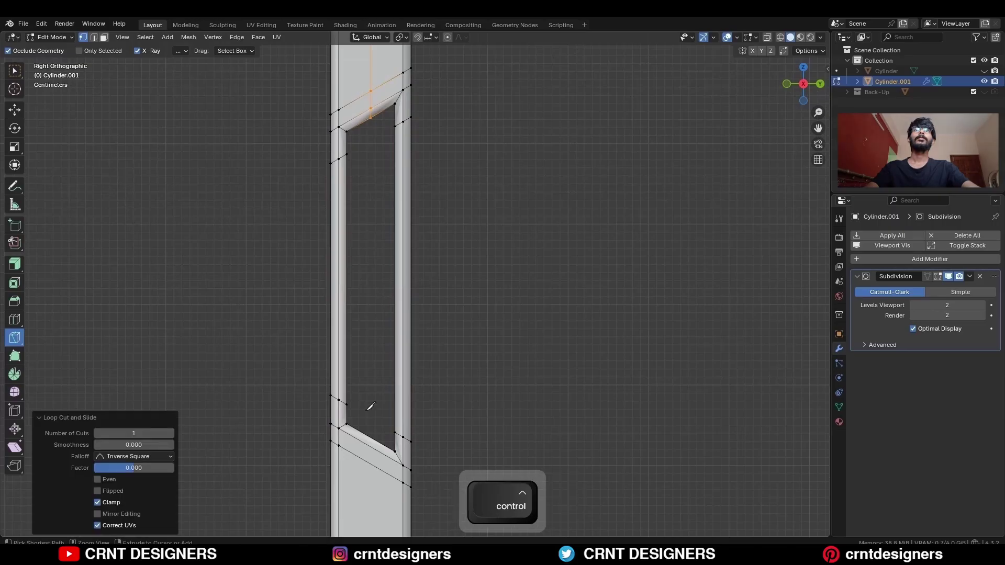
key("ctrl+r")
Step: Bevel the edge loops around the opening on both sides of the rib by about 0.006 m with one segment
key("Tab")
key("shift+alt+z")
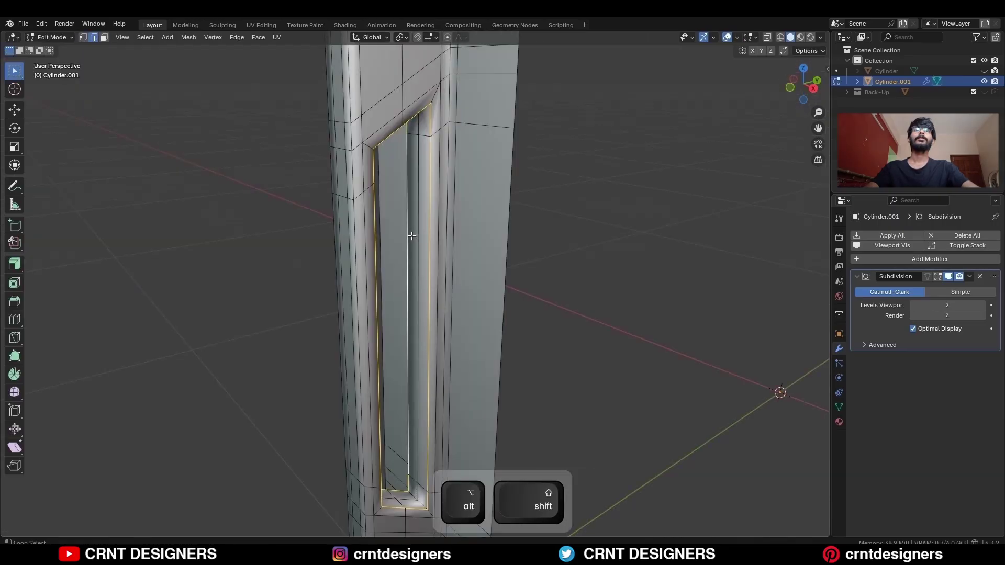
key("ctrl+b")
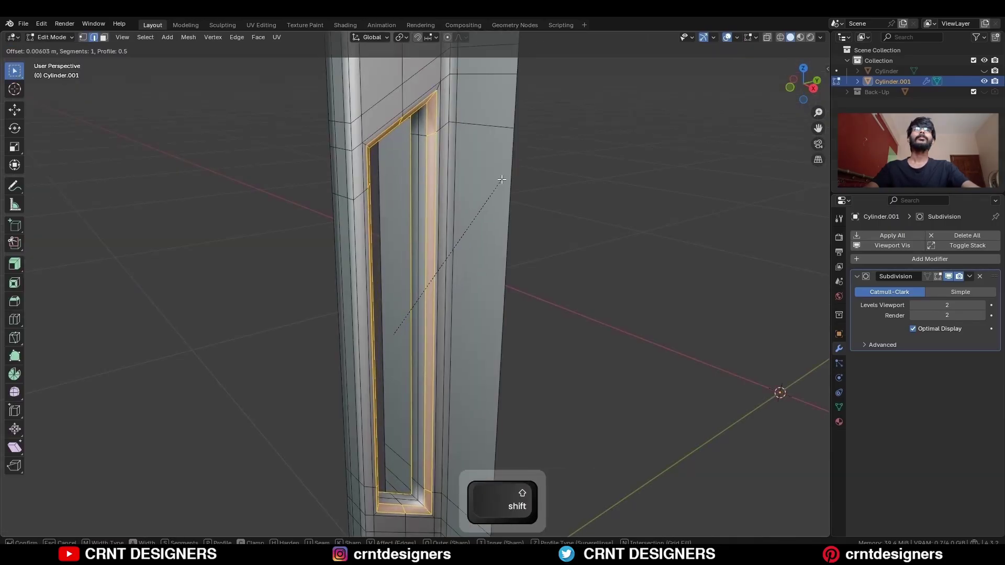
left_click(501, 180)
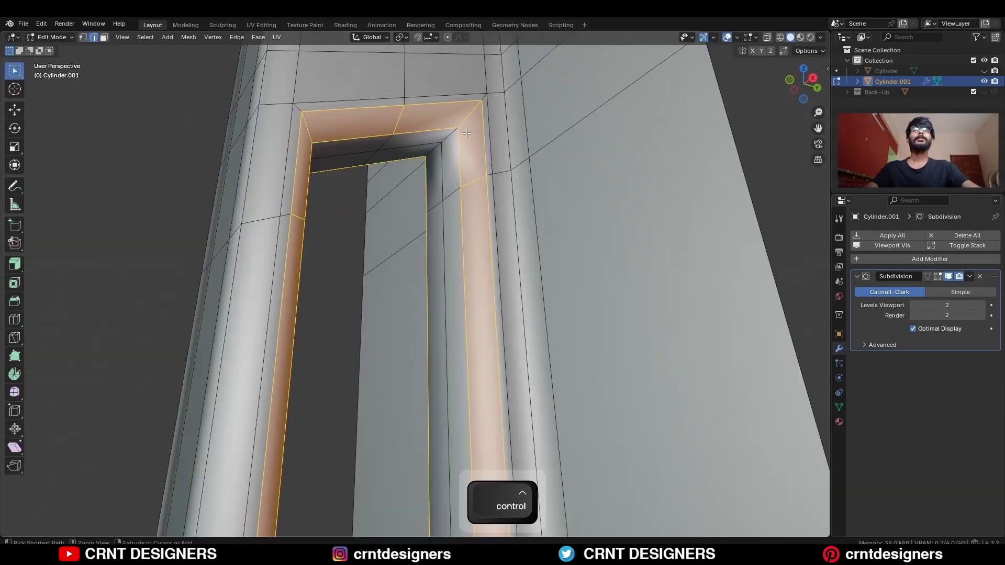
Step: Add two loop cuts within the beveled band around the opening
key("ctrl+r")
scroll(467, 124, "up", 1)
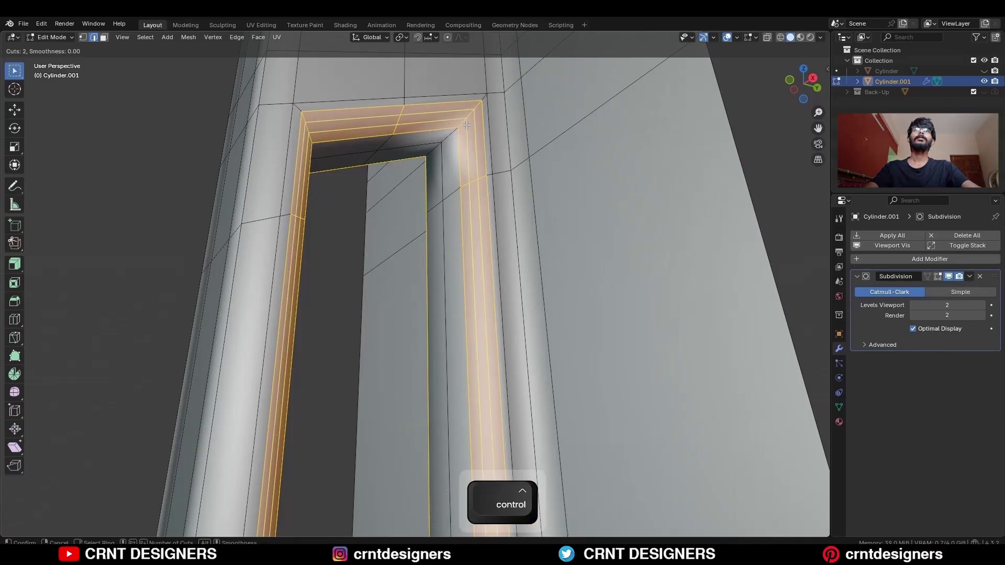
left_click(466, 125)
Step: Add pairs of loop cuts across the side bars of the opening and across the solid rib section above it
key("ctrl+r")
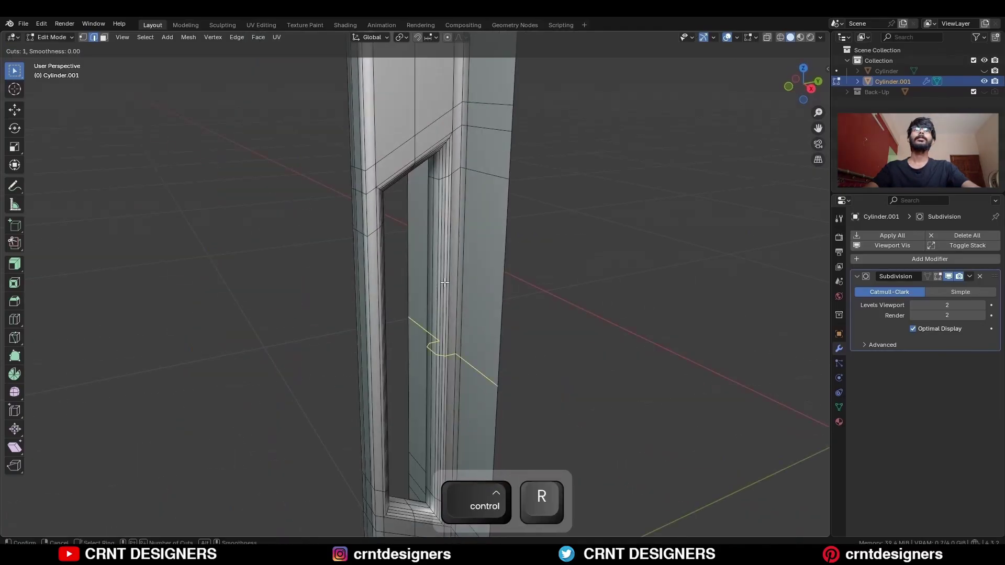
left_click(379, 318)
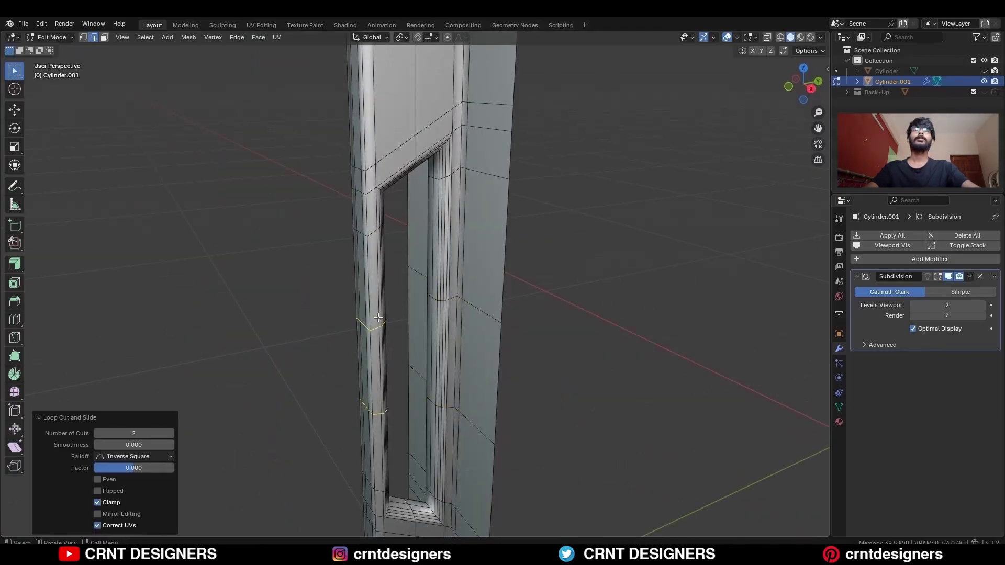
key("ctrl+r")
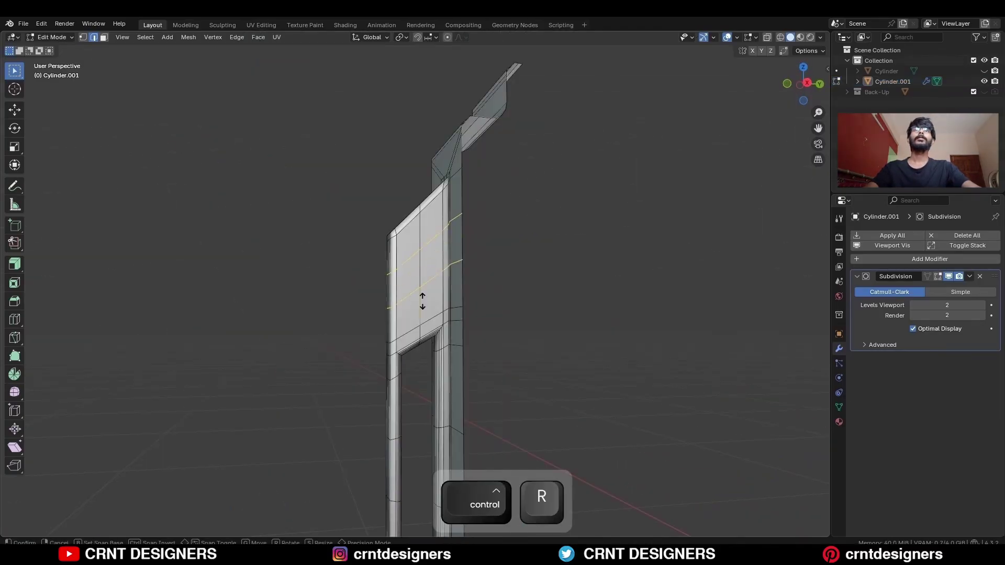
left_click(392, 257)
Step: Inset the four central faces above the opening on both sides of the rib by about 0.0098 m as one region, not individually
key("KP_3")
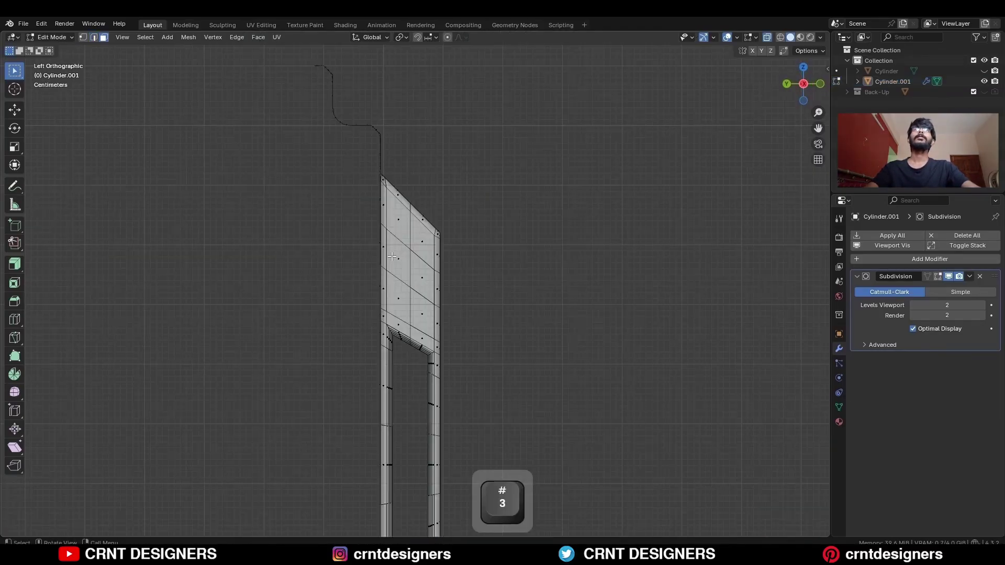
left_click_drag(430, 318, 431, 318)
scroll(469, 280, "up", 3)
key("i")
key("i")
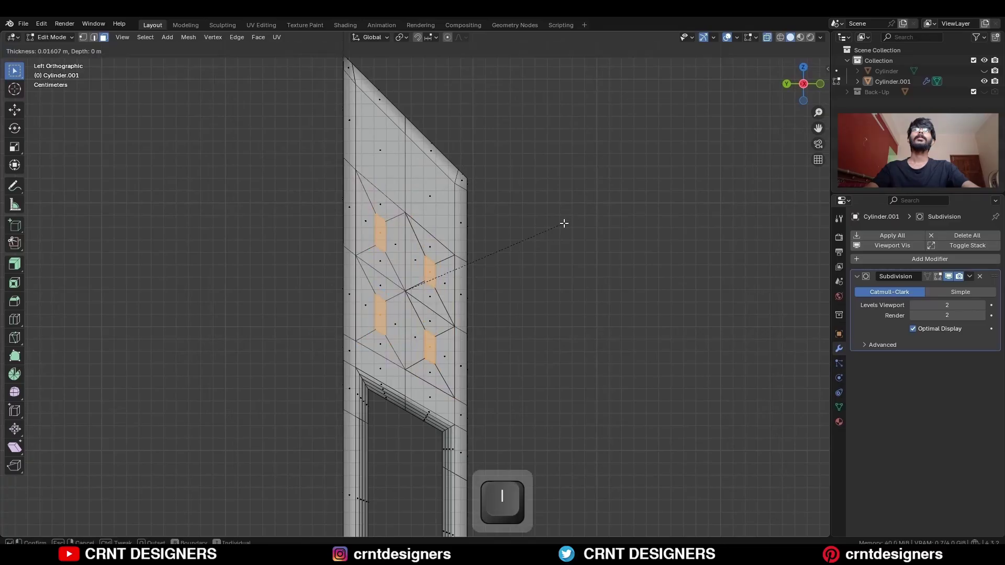
left_click(548, 241)
left_click(98, 518)
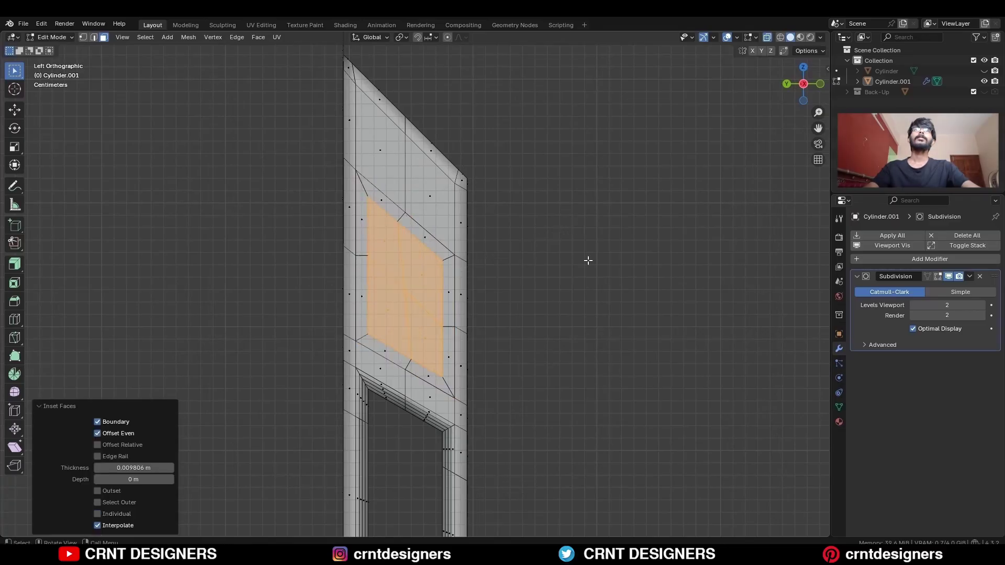
Step: Scale the inset faces to 0.6 and reshape them into a regular circle with LoopTools
left_click(407, 34)
key("s")
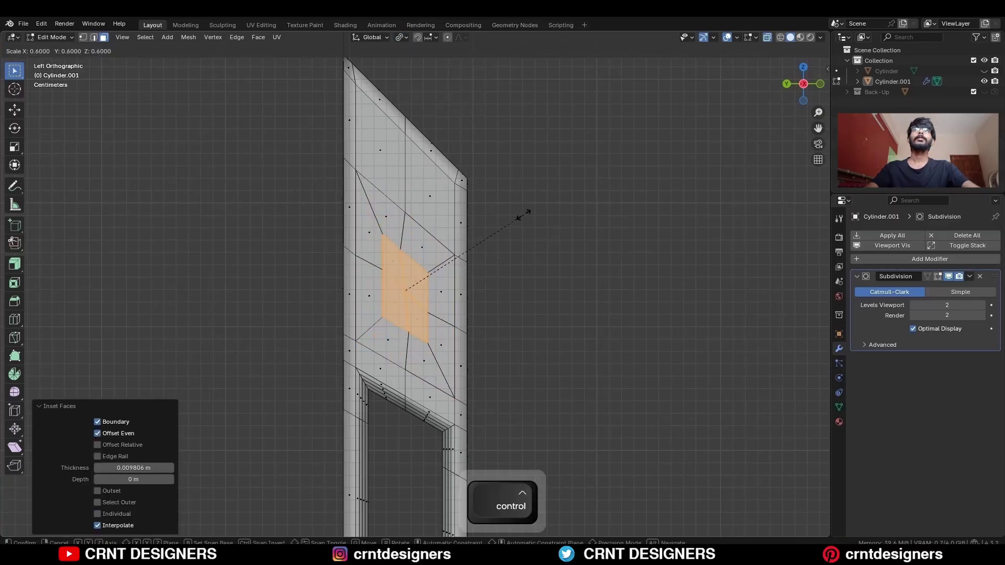
left_click(524, 213)
right_click(539, 163)
mouse_move(544, 163)
left_click(578, 164)
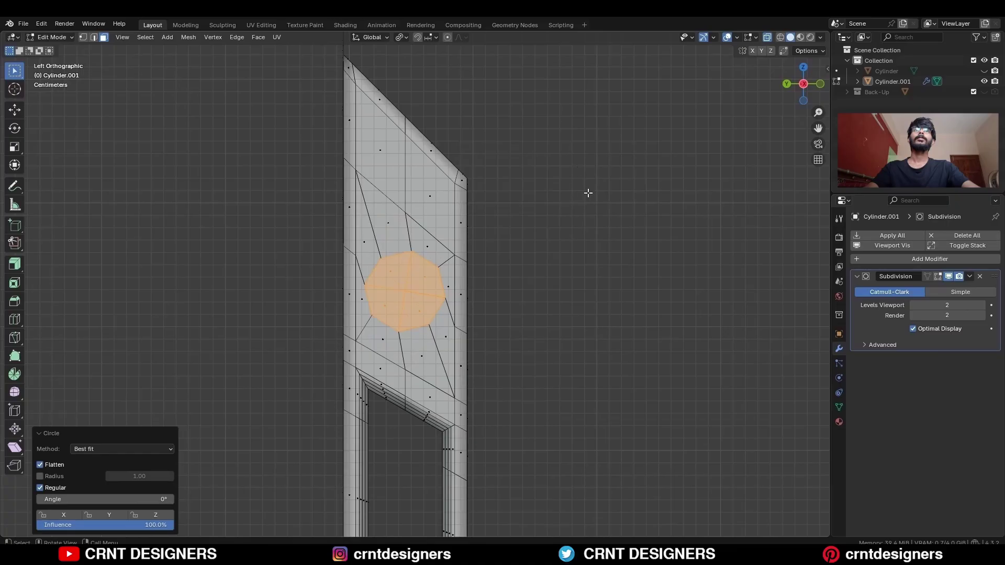
Step: Inset the circular faces on both sides by about 0.0053 m and bridge them into a round through-hole
key("ctrl+x")
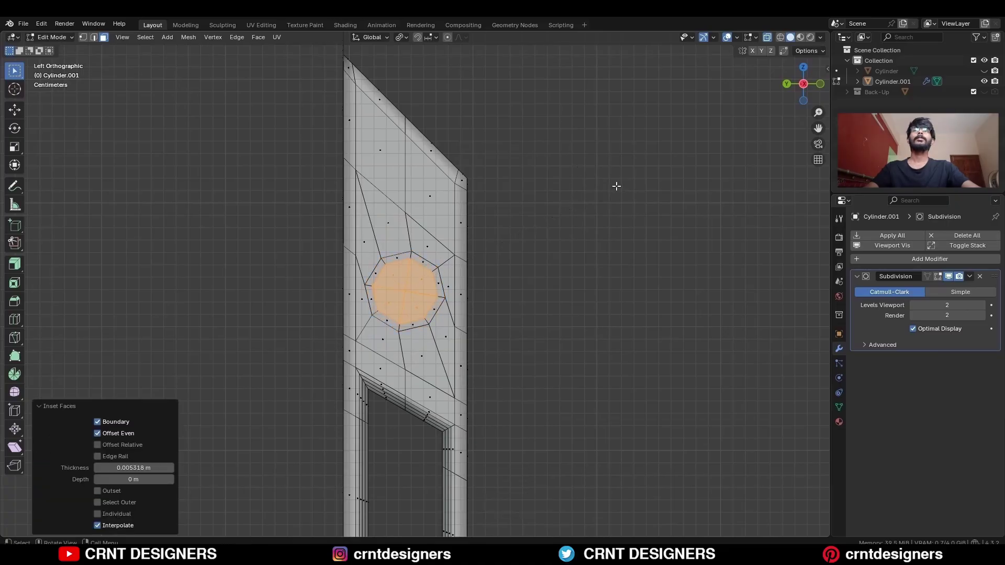
right_click(633, 160)
left_click(608, 259)
scroll(431, 286, "up", 4)
Step: Bevel the inner rim edge loops of the round hole on both sides of the rib
key("2")
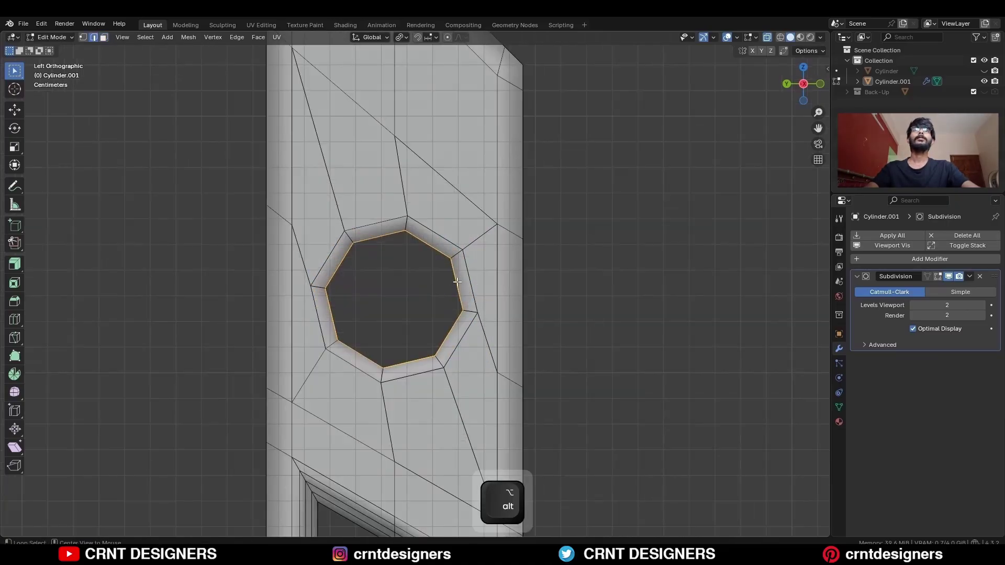
middle_click_drag(455, 285, 394, 256)
key("alt+z")
left_click(396, 254, "alt")
left_click(418, 265, "alt+shift")
key("ctrl+b")
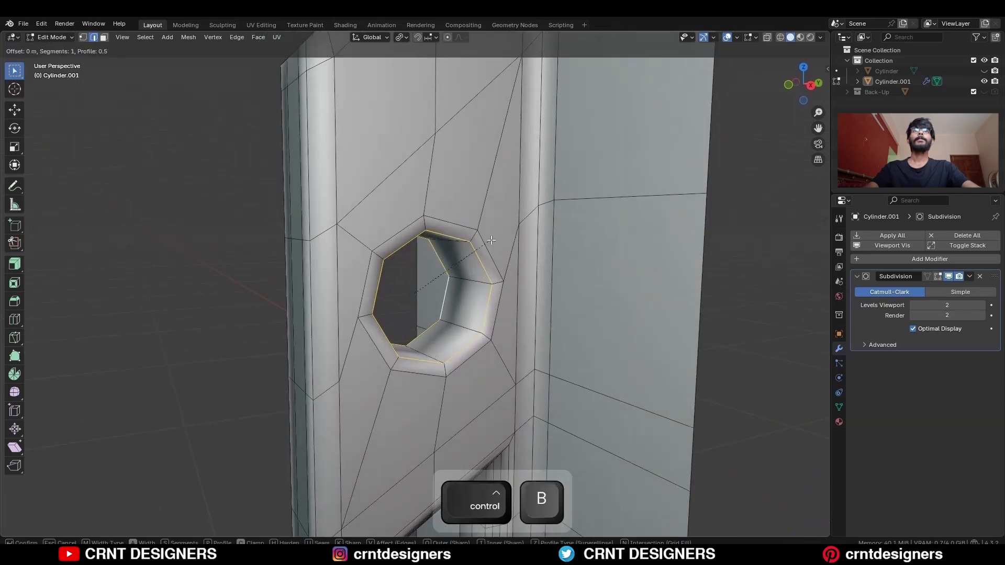
left_click(494, 253)
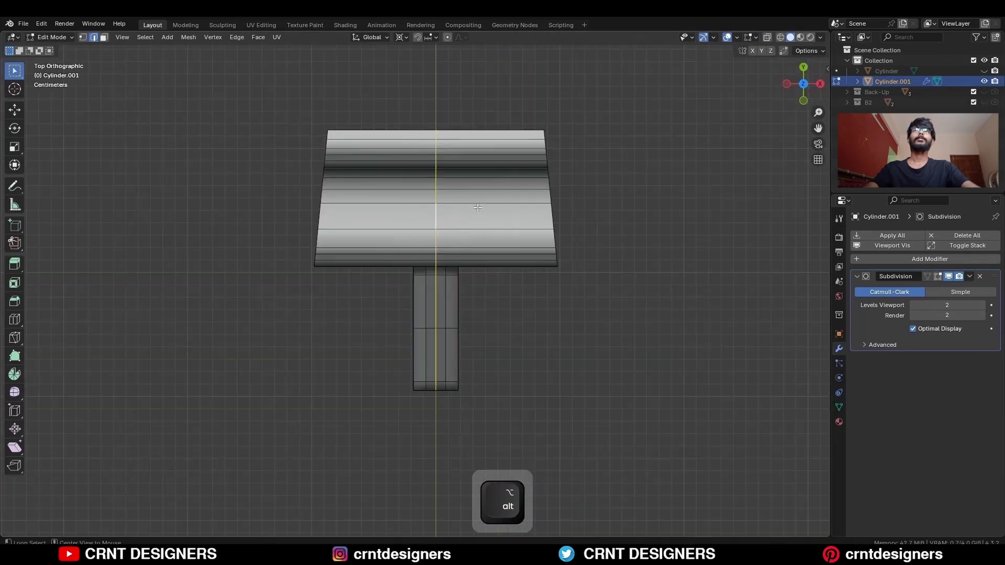
Step: Try applying Set Flow to the centre edge loop of the wall segment
right_click(664, 239)
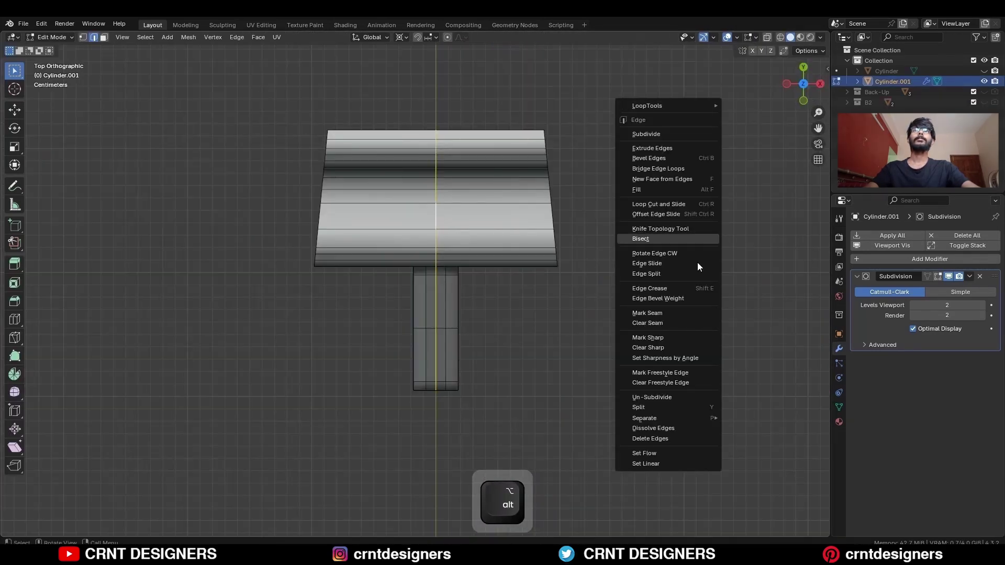
left_click(705, 450)
scroll(660, 266, "up", 2)
key("ctrl+z")
scroll(660, 266, "down", 1)
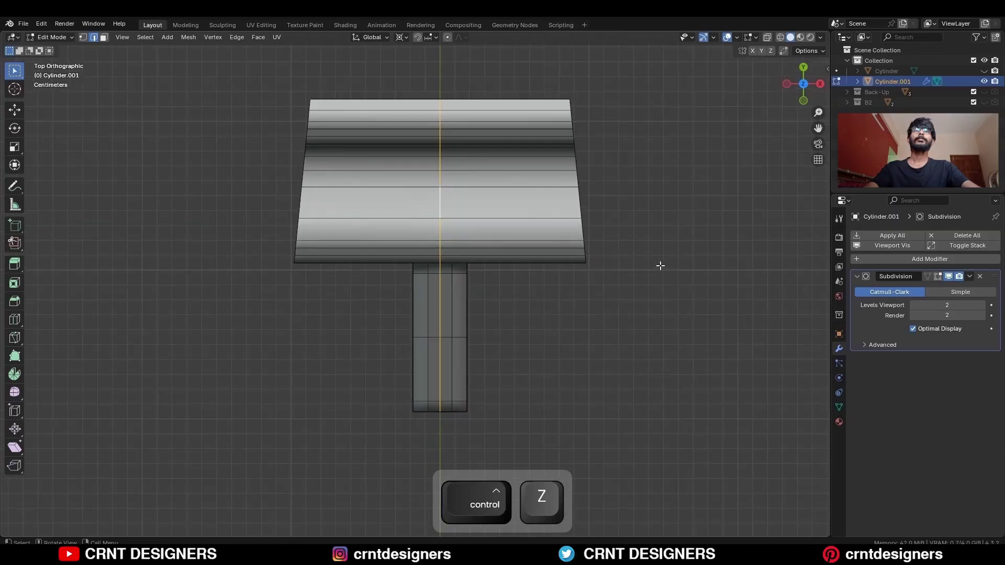
Step: Move the wall's centre edge loop together with the entire rib by -0.00083 m along Y
middle_click_drag(498, 289, 524, 239, "shift")
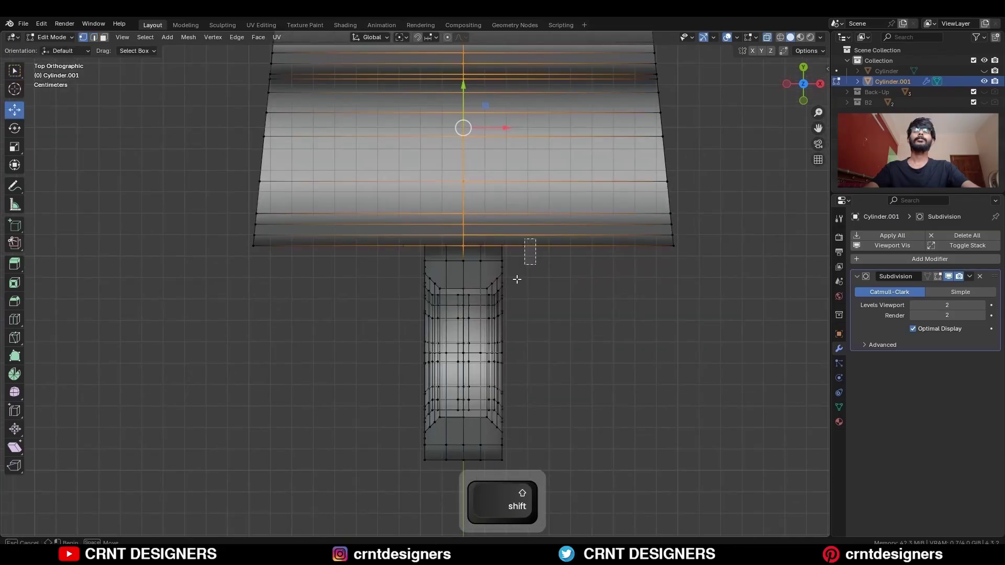
left_click_drag(517, 279, 372, 466, "shift")
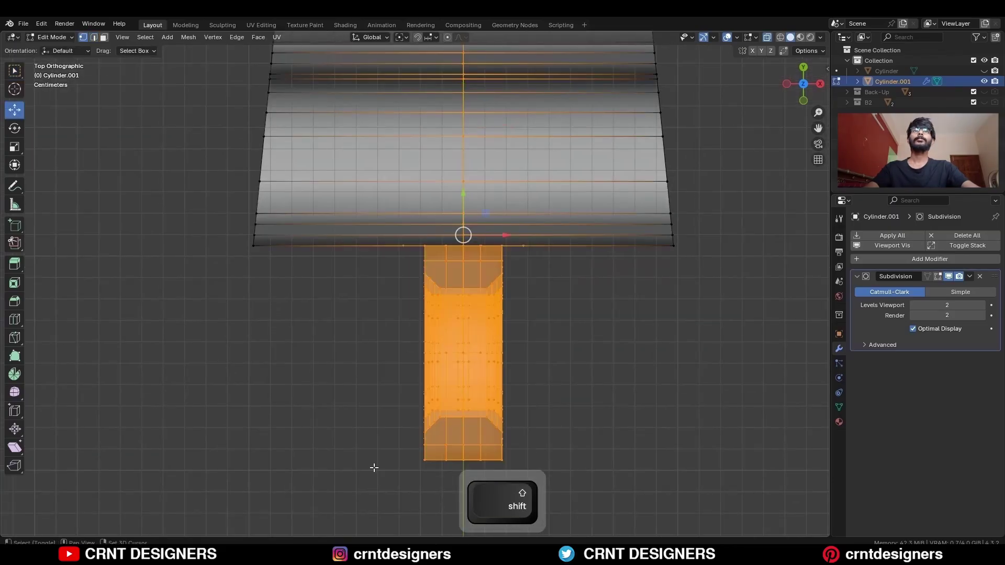
left_click_drag(464, 191, 466, 200)
scroll(466, 200, "down", 2)
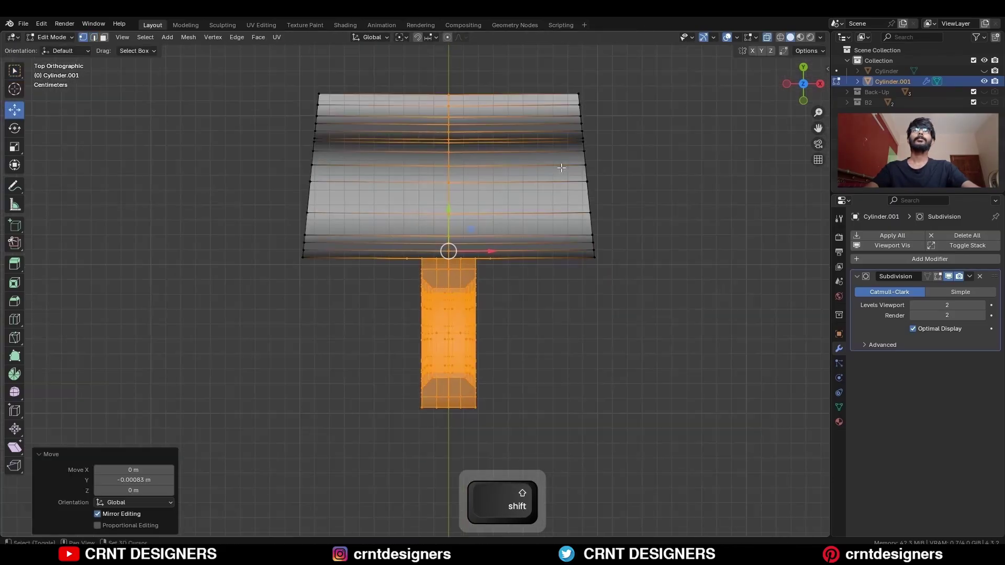
key("Tab")
key("alt+shift+z")
middle_click_drag(642, 226, 581, 139)
key("alt+shift+z")
key("Tab")
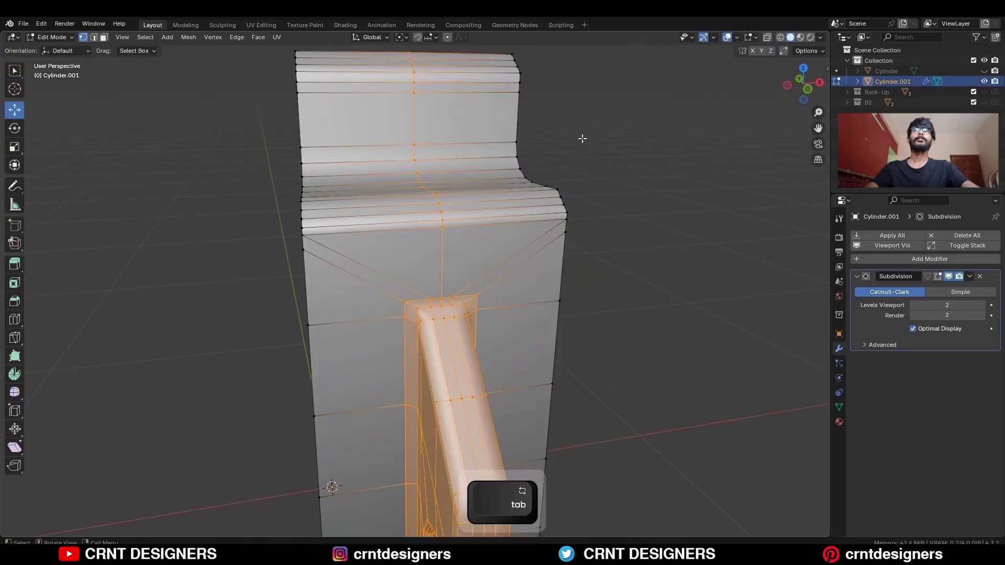
Step: Merge the three middle vertices on each of the two edge rows at the rib's top junction at their center
left_click(624, 151)
middle_click_drag(417, 258, 460, 272)
scroll(482, 287, "up", 4)
key("w")
left_click_drag(515, 335, 458, 350)
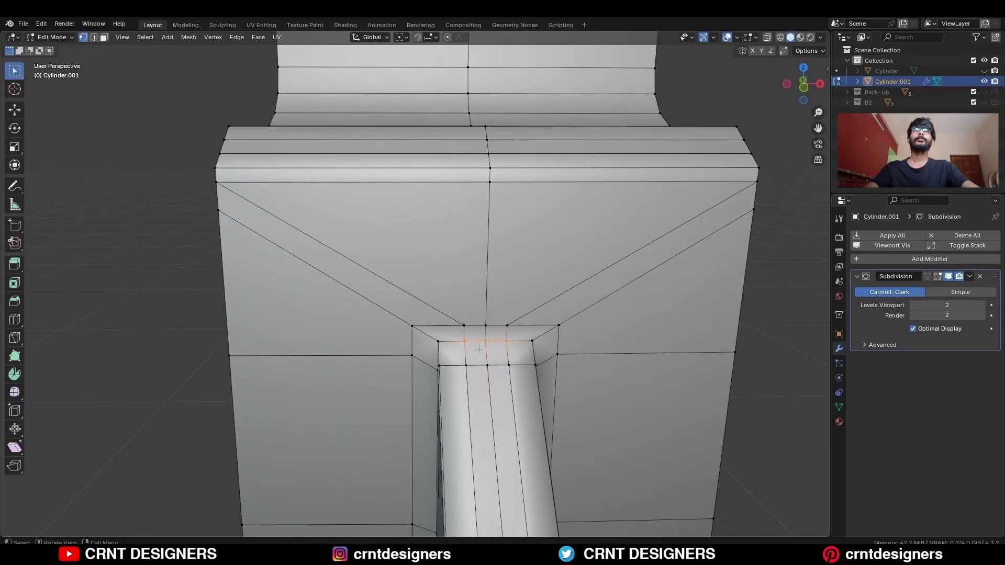
key("m")
left_click(515, 347)
left_click_drag(510, 331, 451, 313)
key("m")
left_click(452, 314)
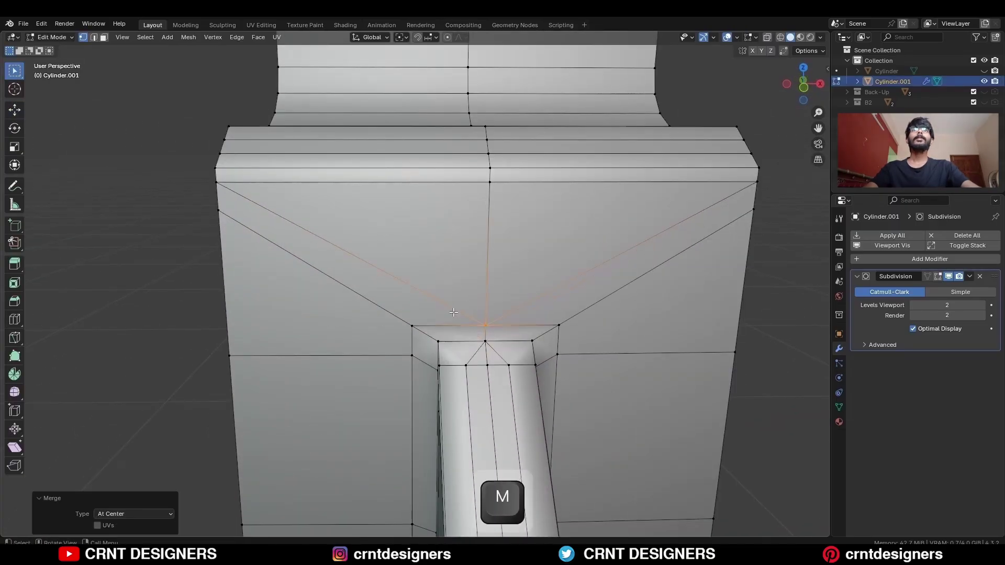
Step: Dissolve the upper diagonal edges above the rib and merge the remaining diagonals' outer ends into the wall's upper corner vertices
key("2")
key("ctrl+x")
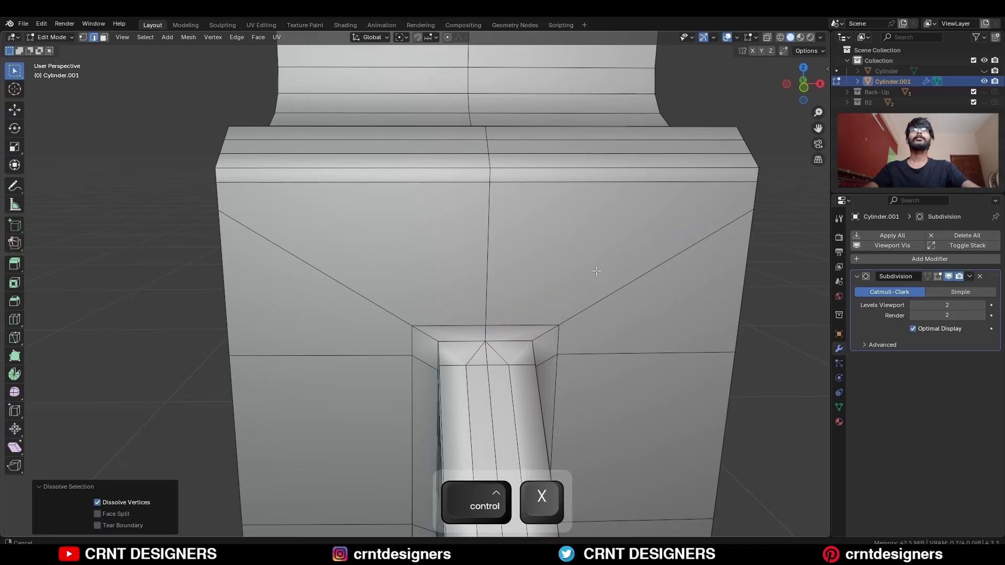
scroll(602, 252, "down", 2)
key("1")
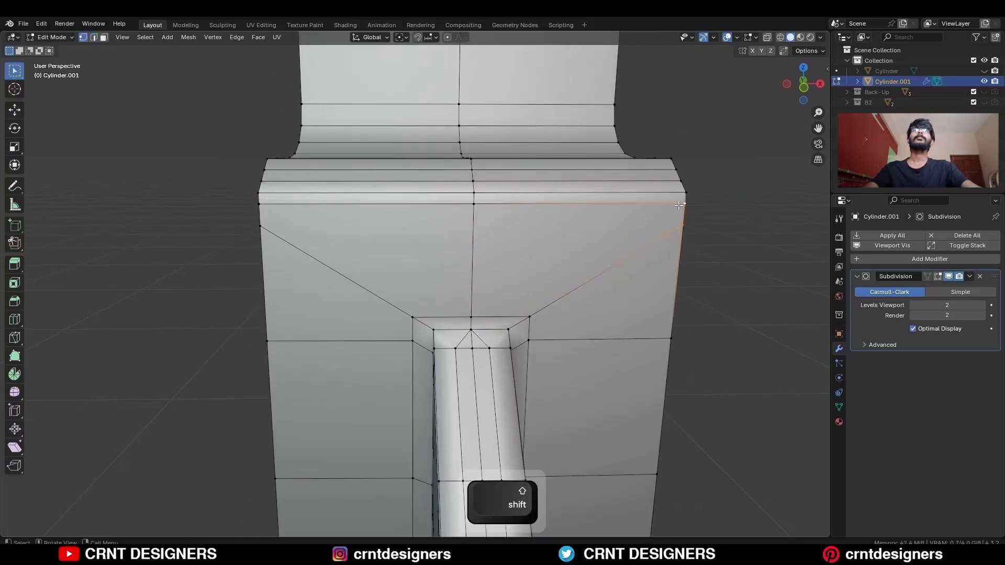
key("m")
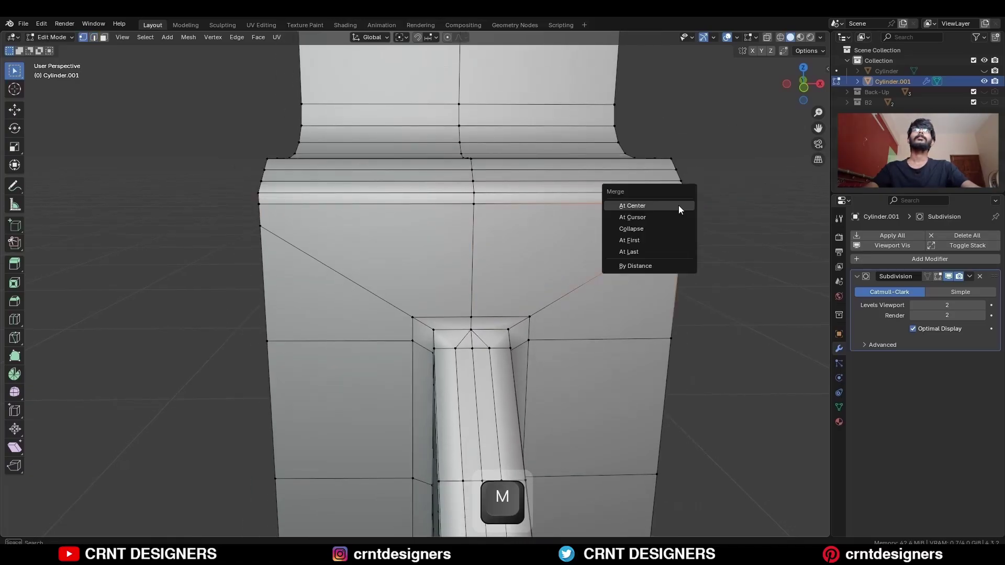
left_click(678, 205)
left_click(267, 211, "shift")
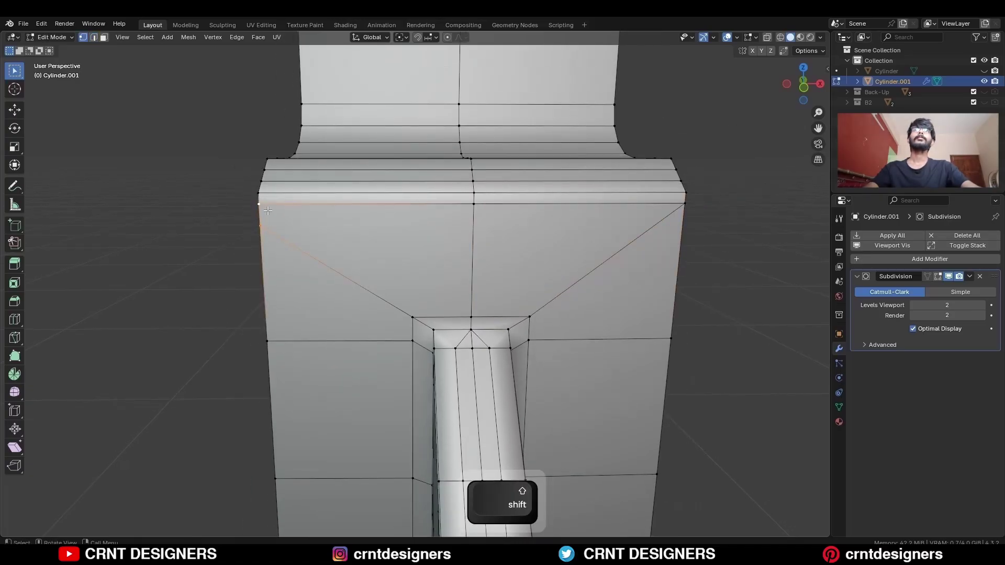
key("m")
left_click(268, 211)
Step: Duplicate the whole rib segment in top view and rotate the copy about 11.3° around Z so it adjoins the original
key("KP_7")
key("a")
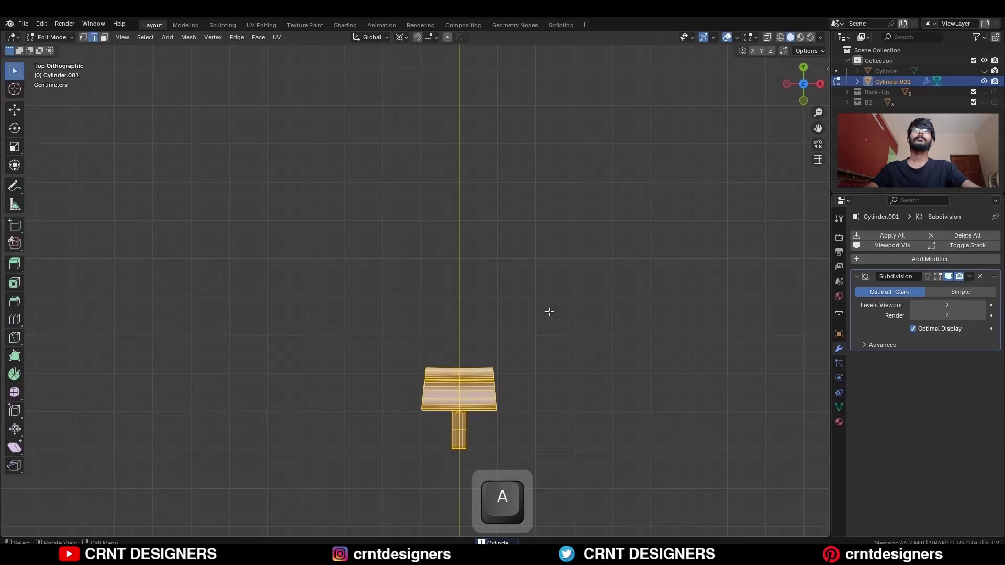
key("shift+d")
right_click(555, 301)
key("r")
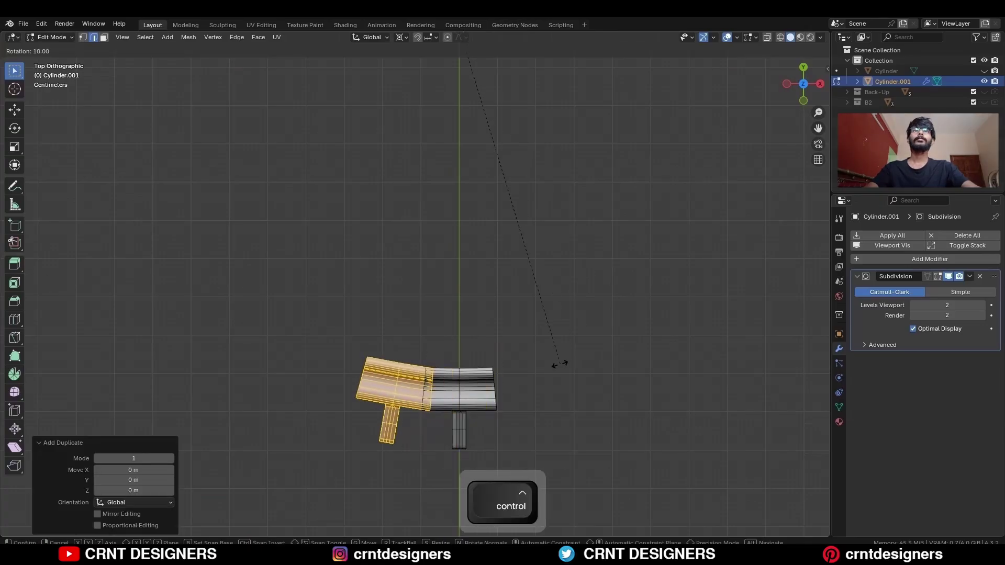
left_click(553, 378)
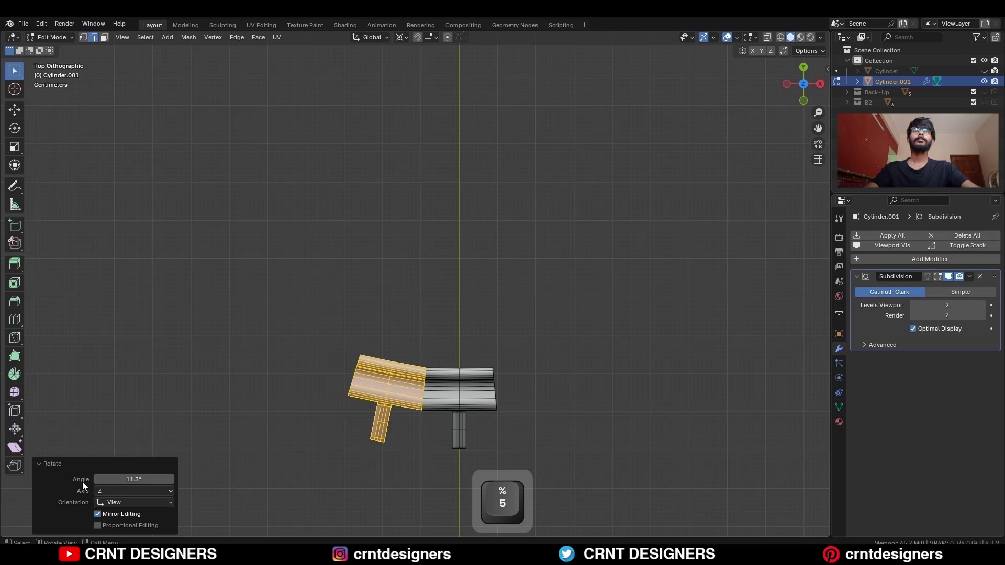
Step: Duplicate both segments and rotate the copied pair around the cylinder's centre until it adjoins the original pair
middle_click_drag(560, 330, 566, 300, "shift")
key("a")
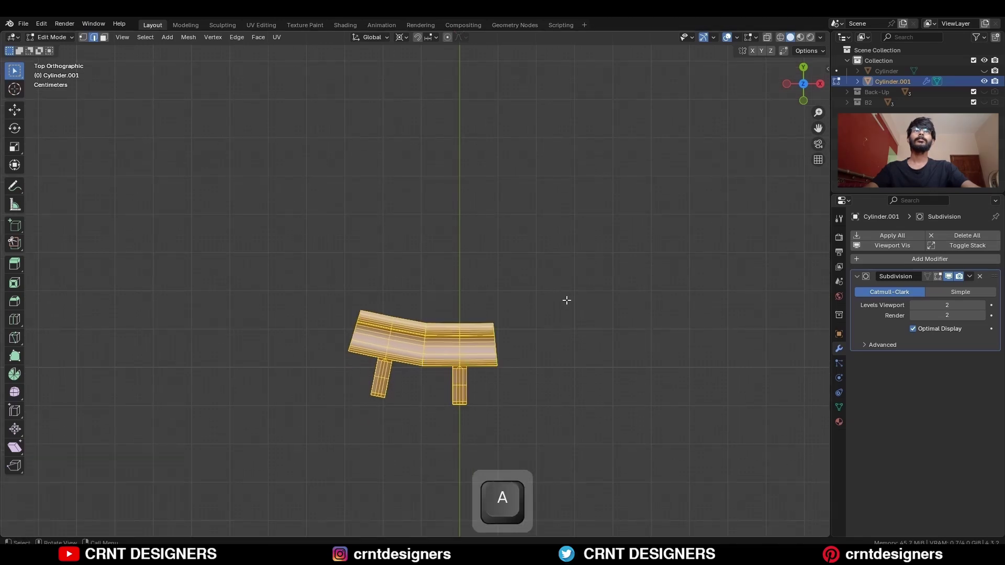
key("shift+d")
right_click(572, 287)
key("r")
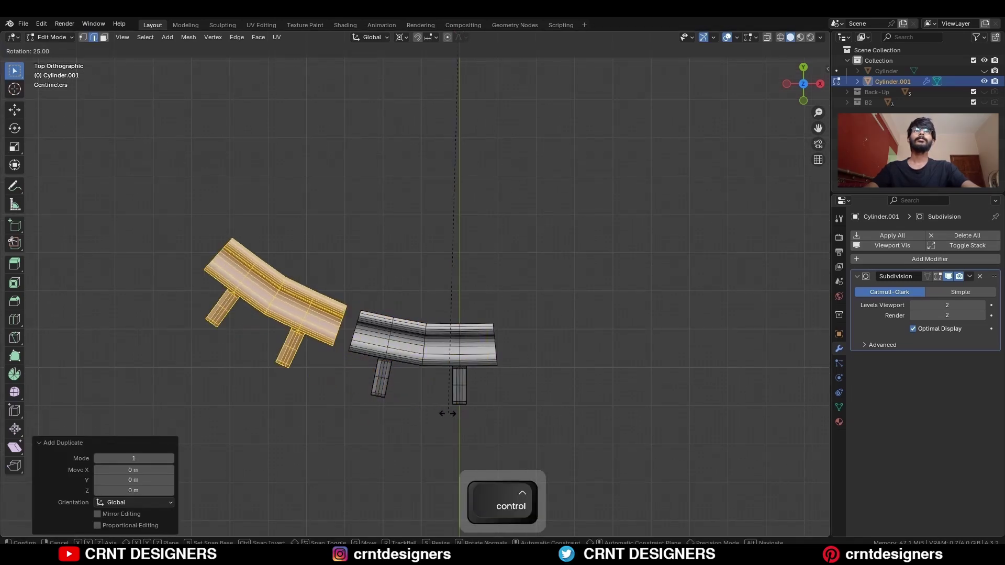
left_click(448, 413, "ctrl")
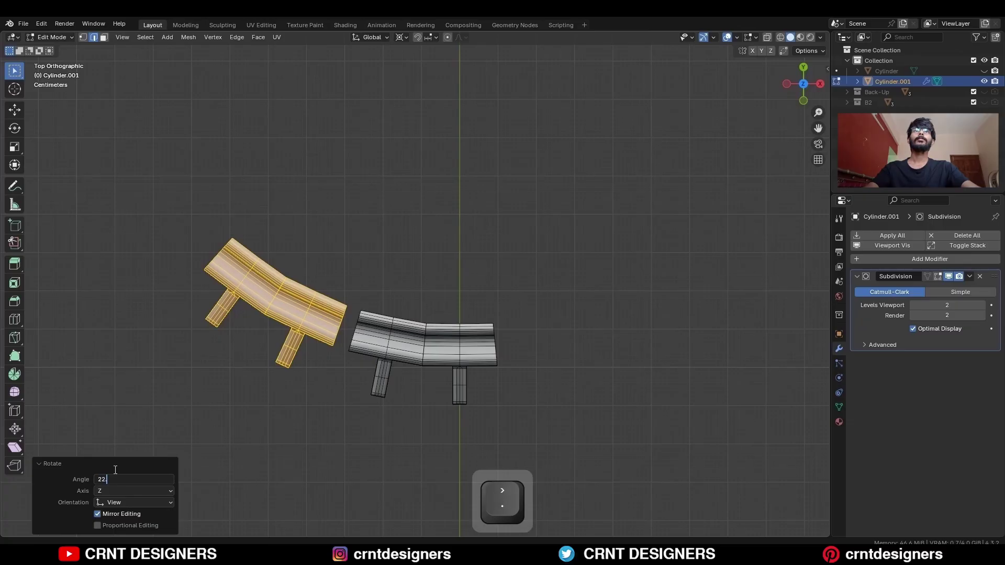
left_click(487, 229)
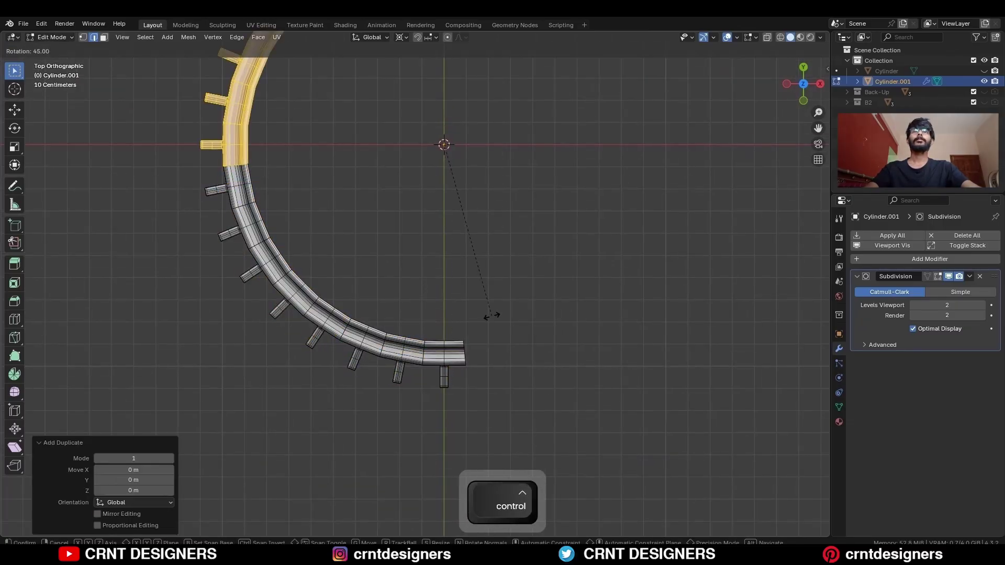
Step: Duplicate the four-segment group repeatedly in 45° rotations around the centre until the ring is closed
left_click(516, 299, "ctrl")
key("shift+d")
right_click(527, 243)
key("r")
left_click(520, 319, "ctrl")
key("shift+d")
right_click(561, 251)
key("r")
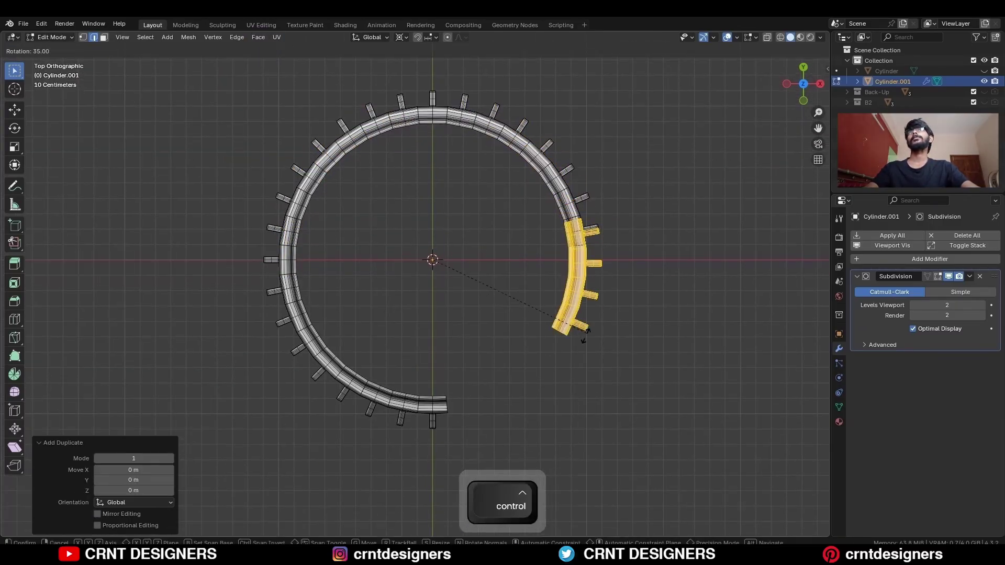
left_click(581, 363, "ctrl")
middle_click_drag(581, 362, 652, 182)
Step: Merge the overlapping vertices of all segments into one continuous ribbed ring and save the file
key("a")
left_click(622, 295)
key("Tab")
left_click(639, 265)
key("alt+shift+z")
middle_click_drag(504, 196, 437, 305, "shift")
key("ctrl+s")
key("shift+alt+z")
key("Tab")
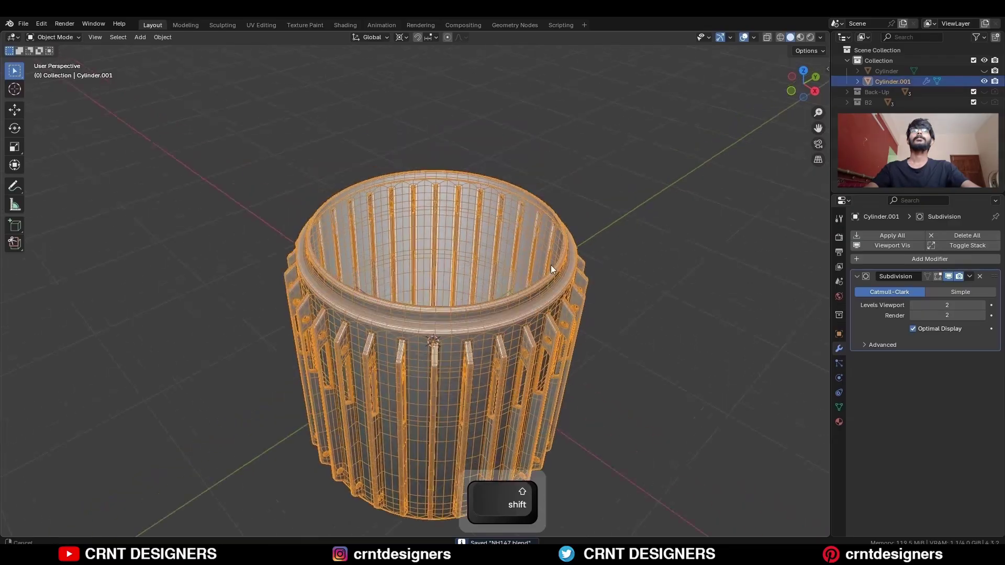
Step: Fill the cylinder's open top with a face and inset it
scroll(551, 264, "up", 5)
scroll(520, 142, "down", 3)
mouse_move(631, 218)
middle_mouse_down("shift")
mouse_move(611, 179)
mouse_move(622, 202)
middle_mouse_up("shift")
key("f")
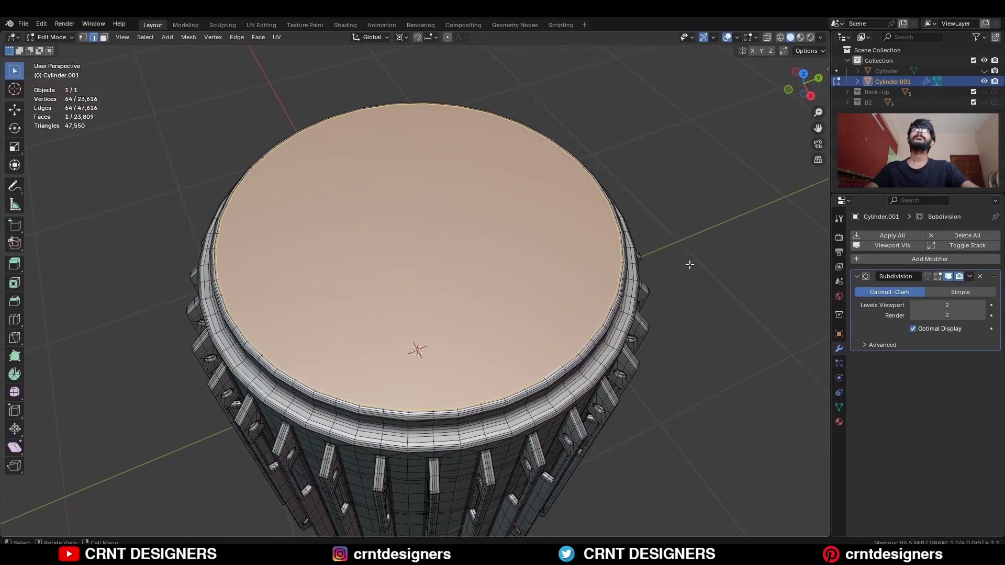
key("i")
left_click(676, 220)
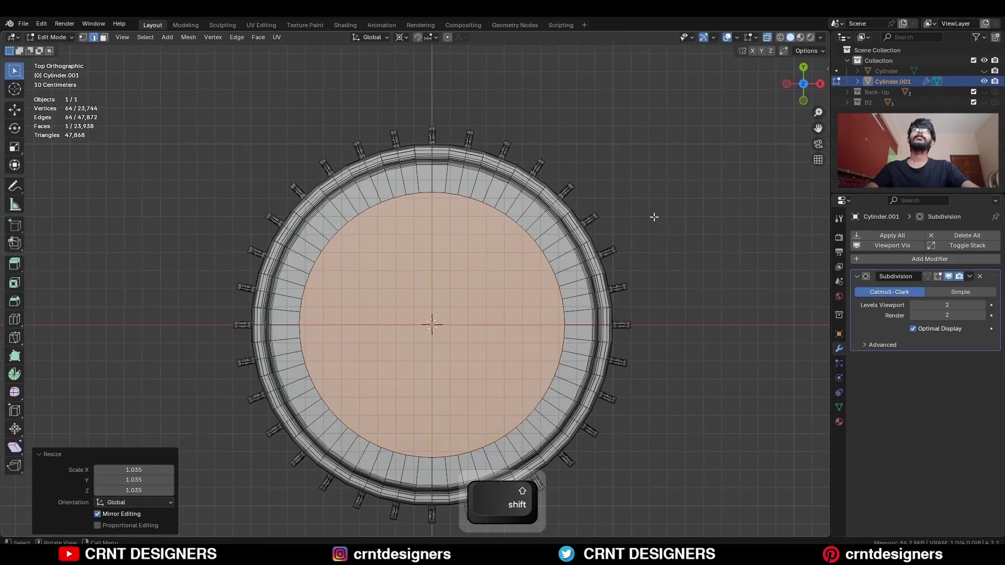
Step: Inset the top and bottom cap faces by about 0.325 m and bridge the inner faces into a central through hole
key("e")
key("Escape")
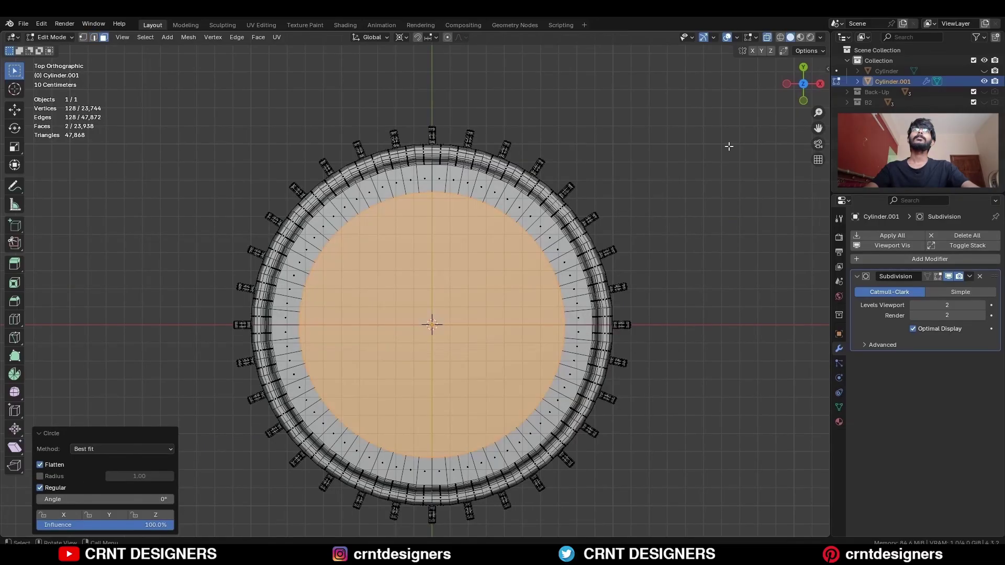
key("i")
left_click(704, 126)
right_click(705, 125)
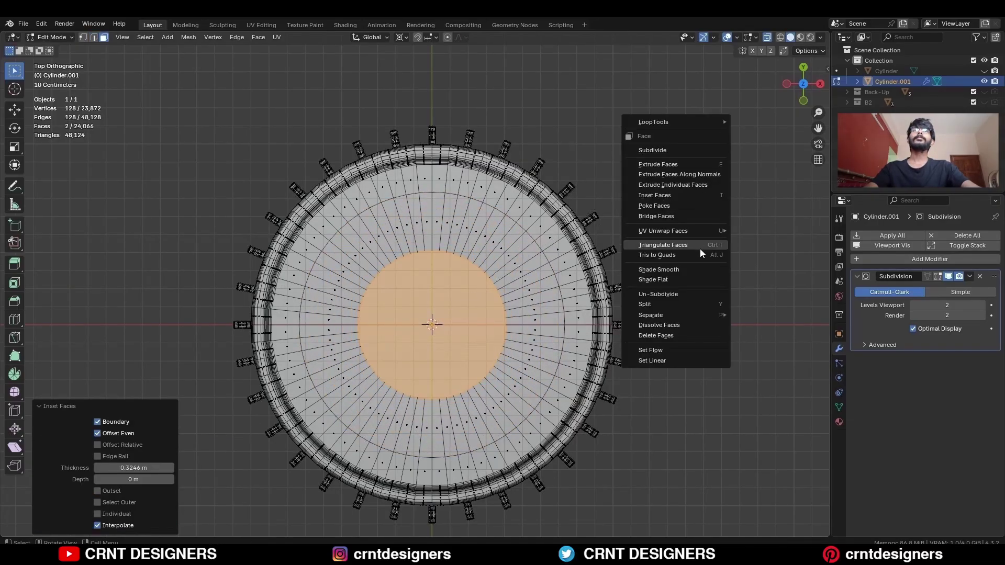
left_click(698, 215)
key("ctrl+z")
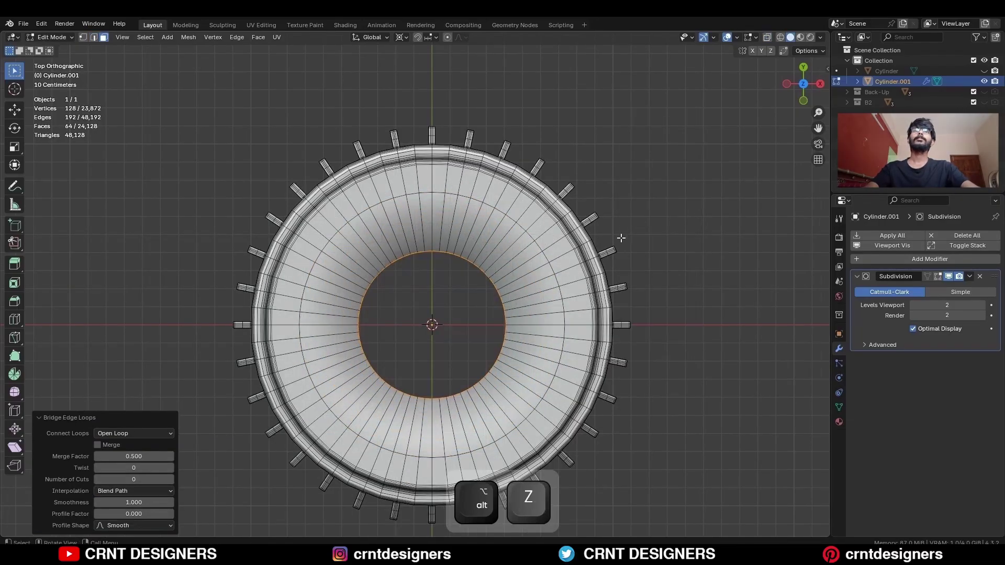
Step: Bevel the rim edge loops of the central hole with a width of 0.125 m and one segment
middle_click_drag(698, 214, 579, 197)
scroll(538, 183, "up", 5)
key("2")
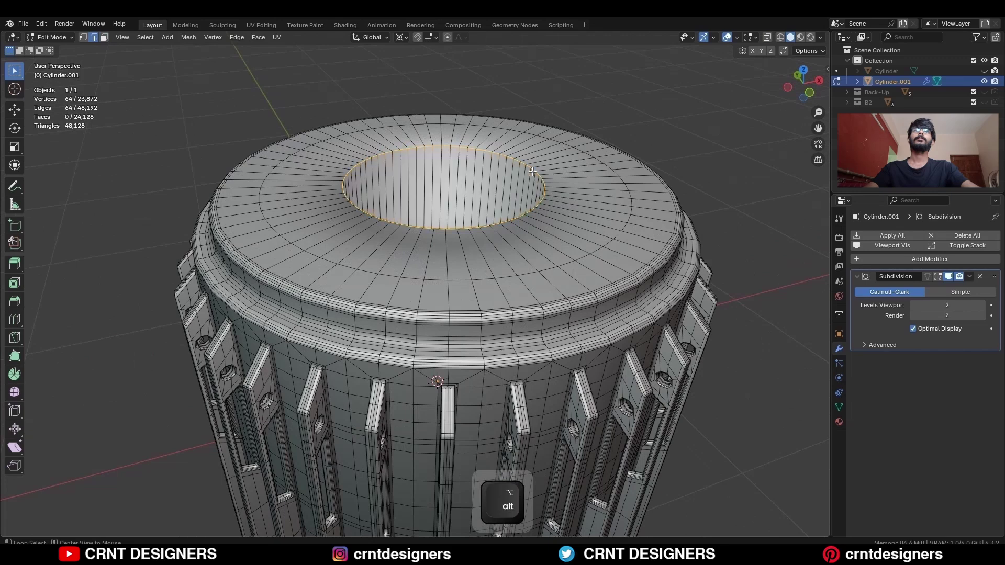
key("ctrl+b")
left_click(512, 193)
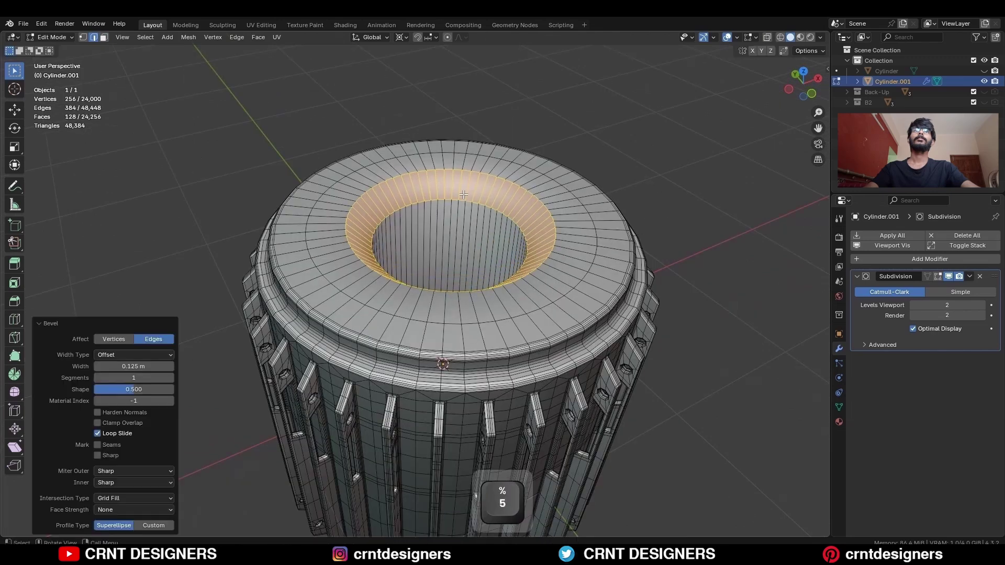
Step: Bevel the edge loops bounding the hole's chamfers 0.02 m wide with two segments, and add loop cuts around the hole's inner wall
scroll(512, 193, "up", 1)
left_click(513, 192, "alt")
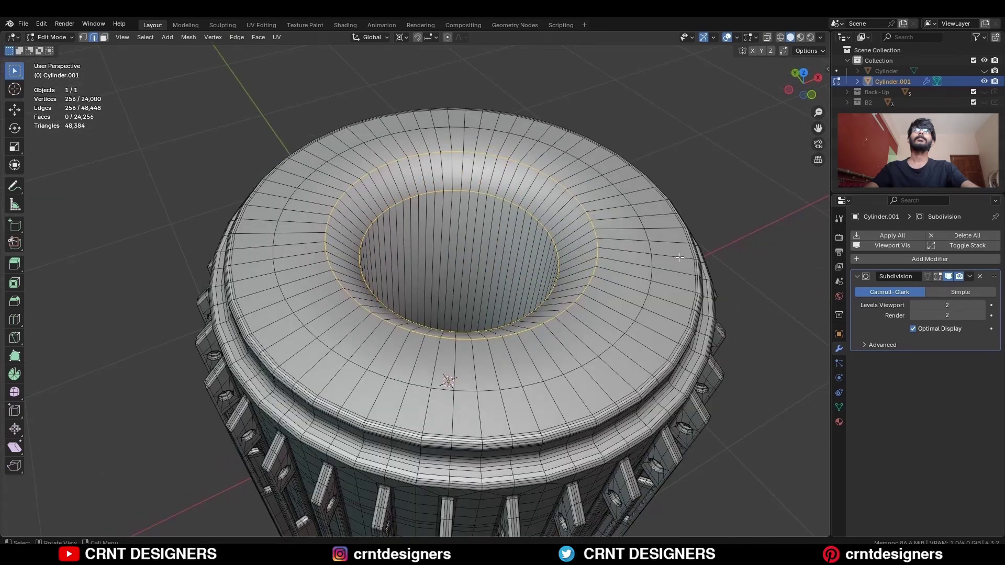
key("ctrl+b")
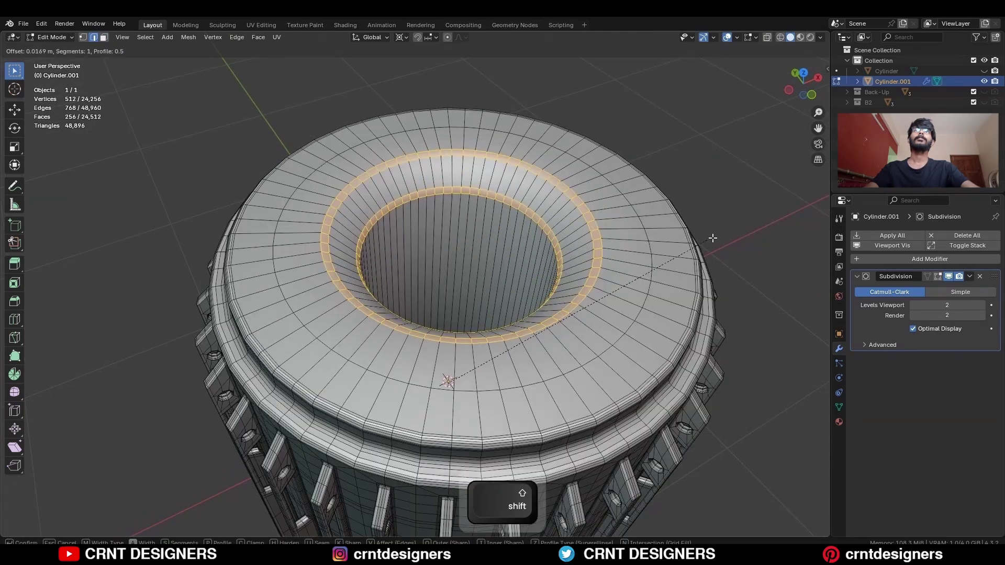
scroll(713, 237, "up", 1)
left_click(713, 237)
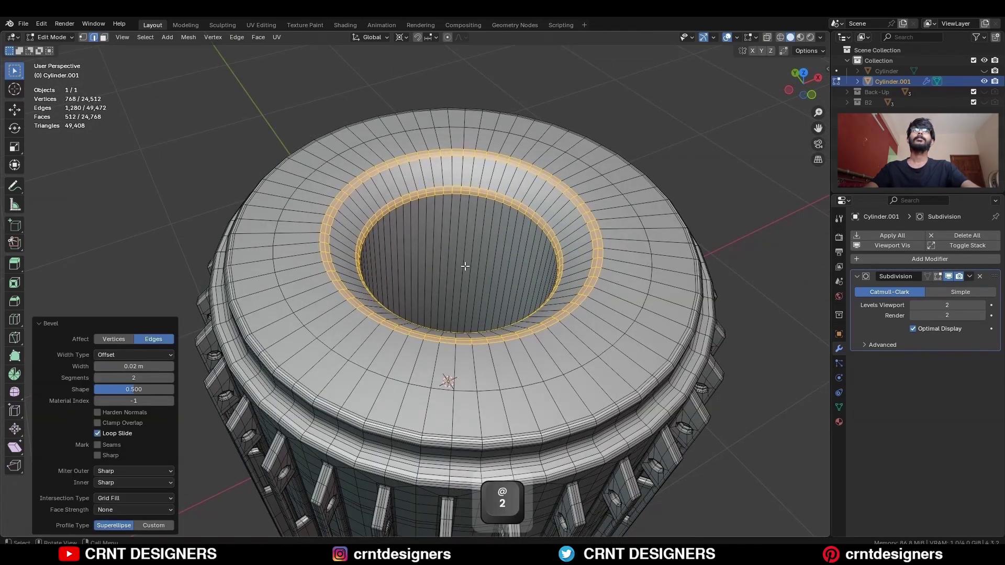
key("ctrl+r")
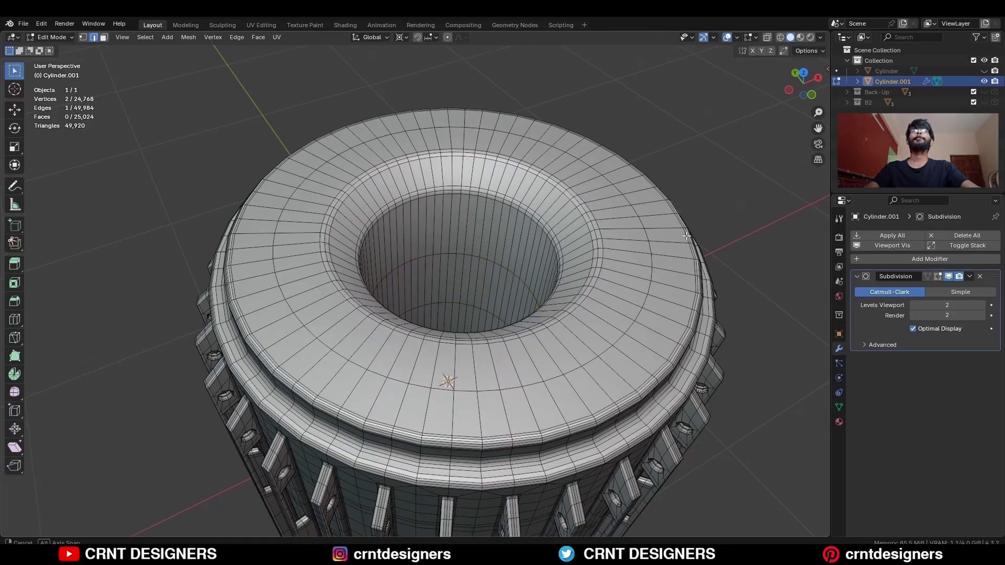
Step: Save the file and show the viewport overlays with the wireframe on the ribbed cylinder
key("ctrl+s")
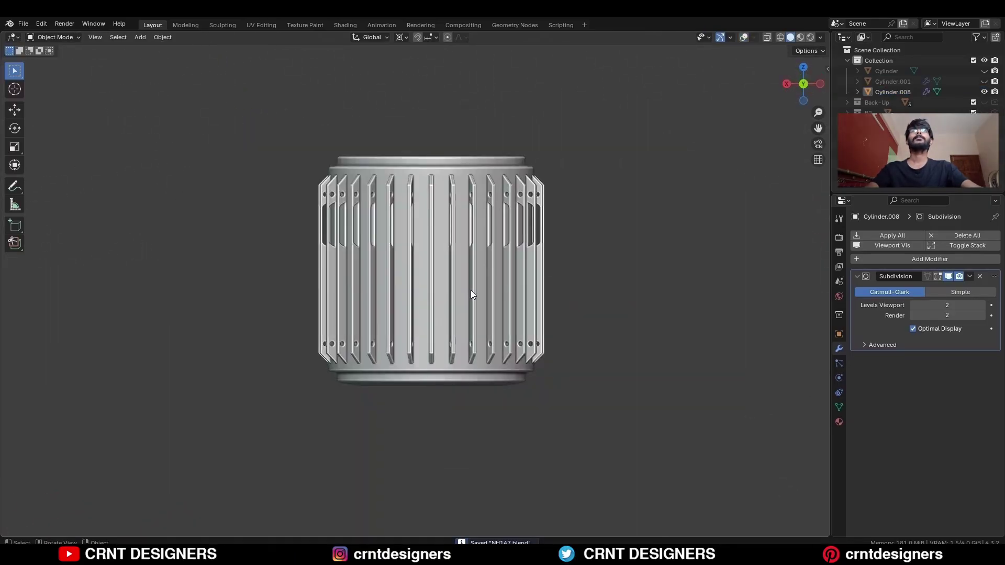
key("alt+shift+z")
scroll(470, 290, "up", 2)
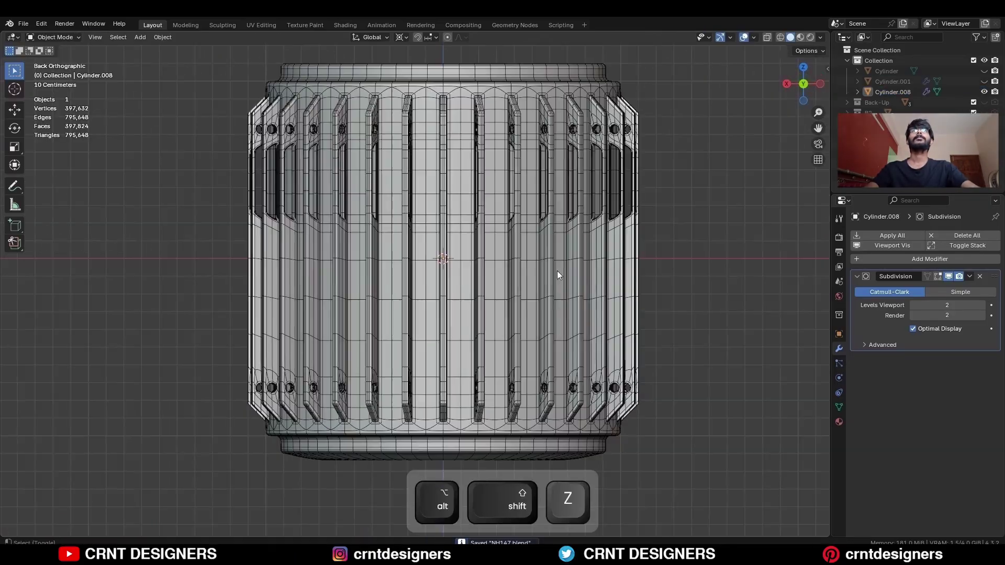